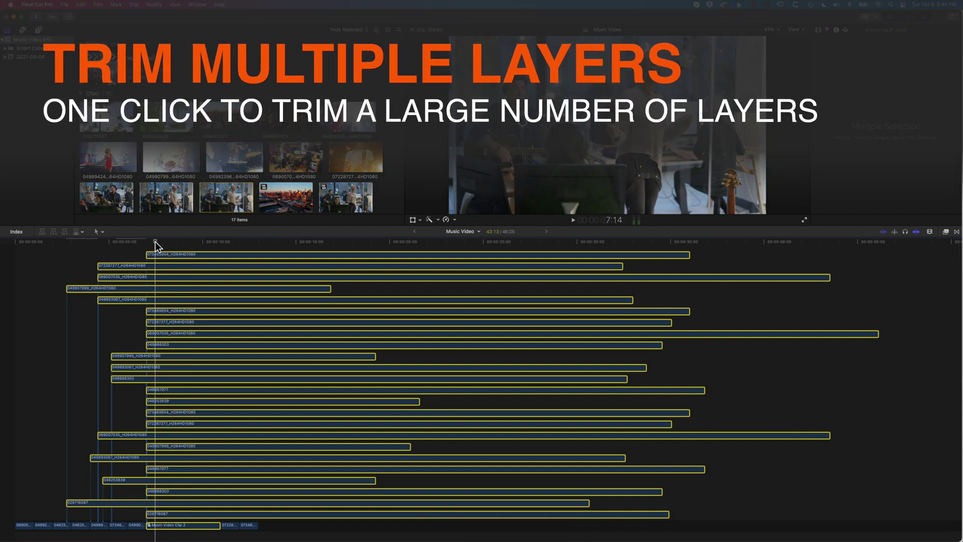
- Trim the selected clips' starts and ends, then scroll up to the top of the connected-clip stack
key("alt+bracketleft")
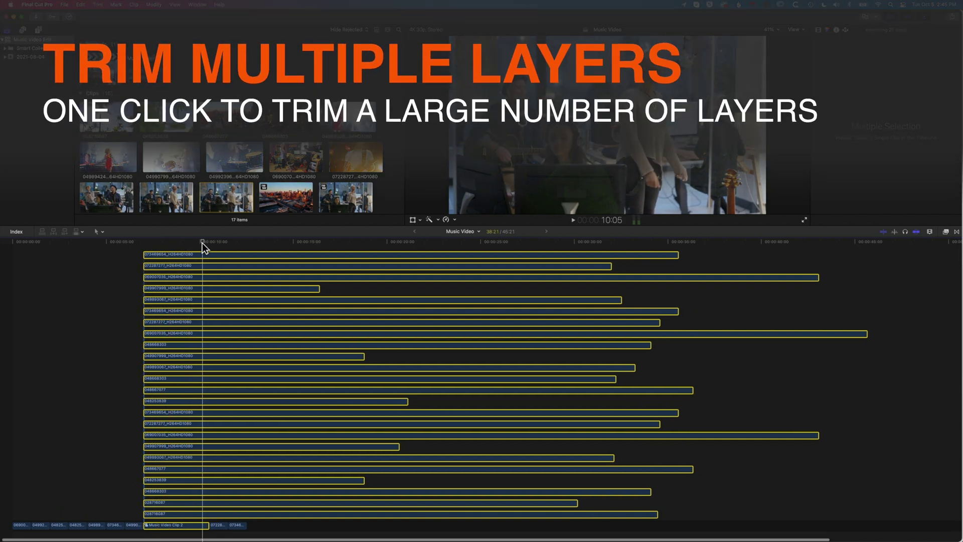
key("alt+bracketright")
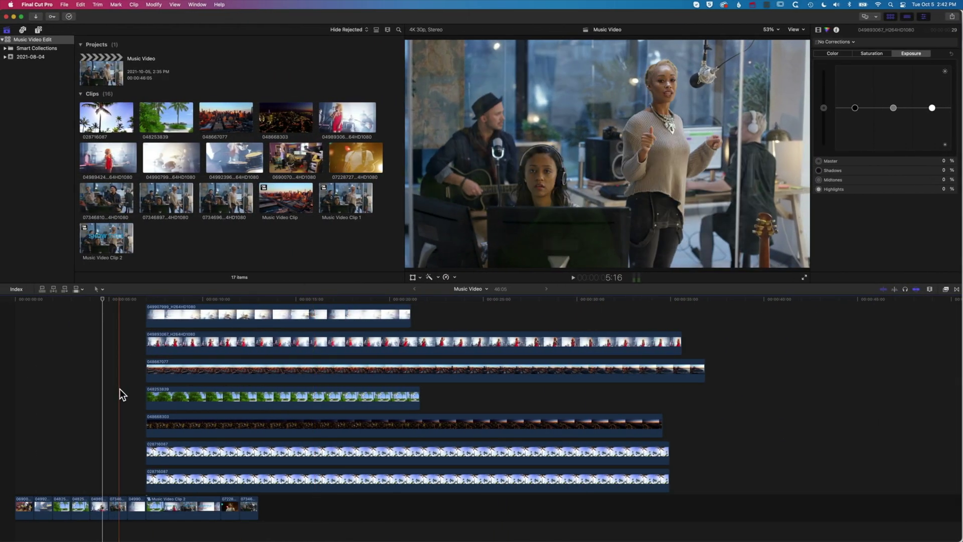
scroll(119, 390, "up", 8)
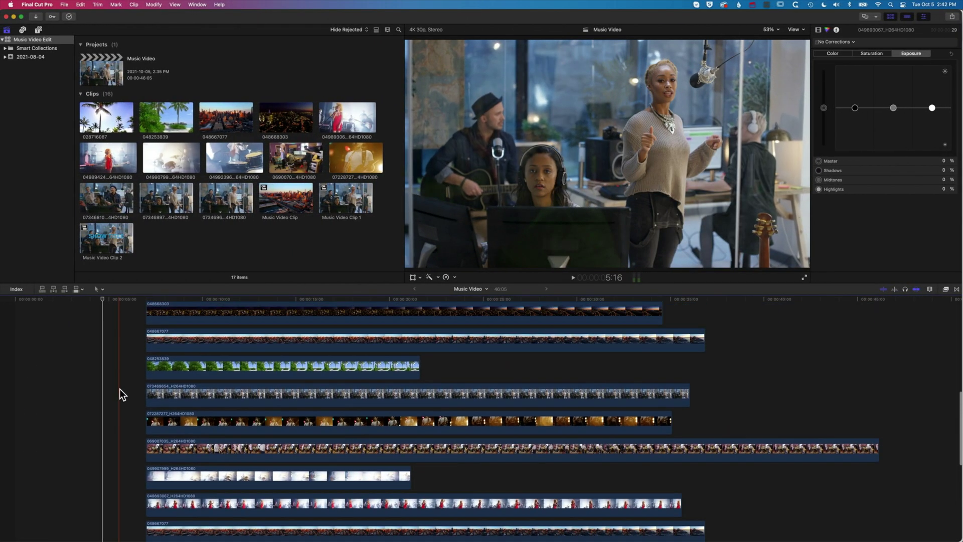
scroll(119, 389, "up", 10)
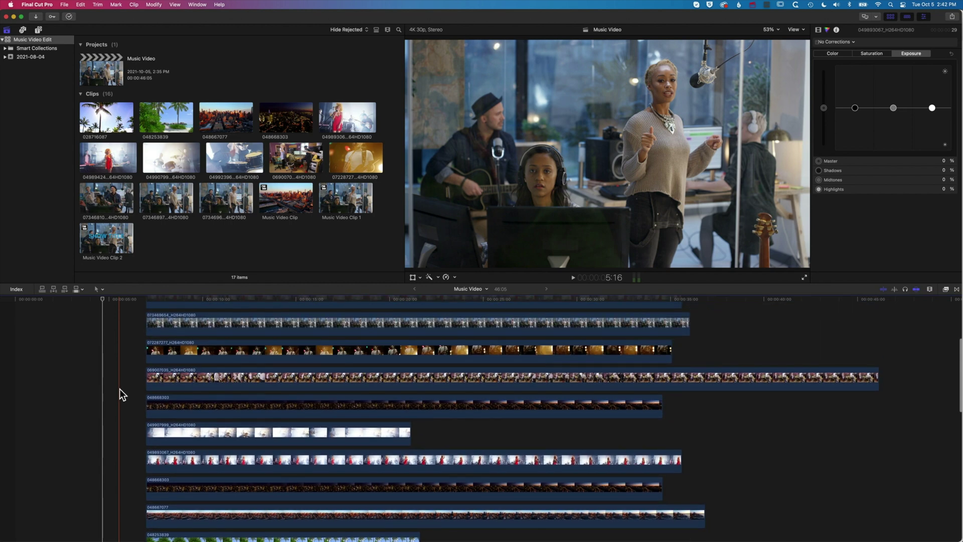
scroll(120, 389, "up", 10)
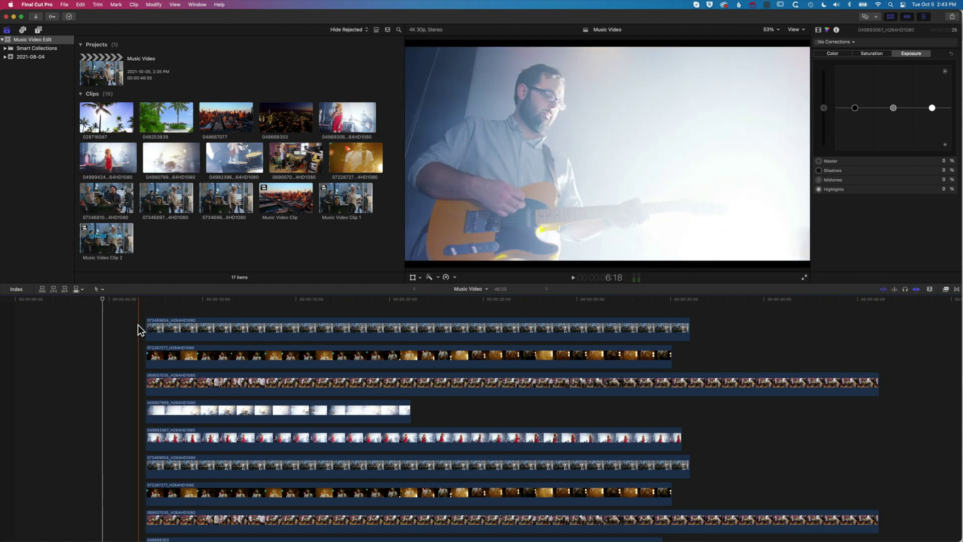
- Finish the marquee over the top clips, then click empty timeline space to deselect all clips
left_click_drag(145, 346, 175, 399)
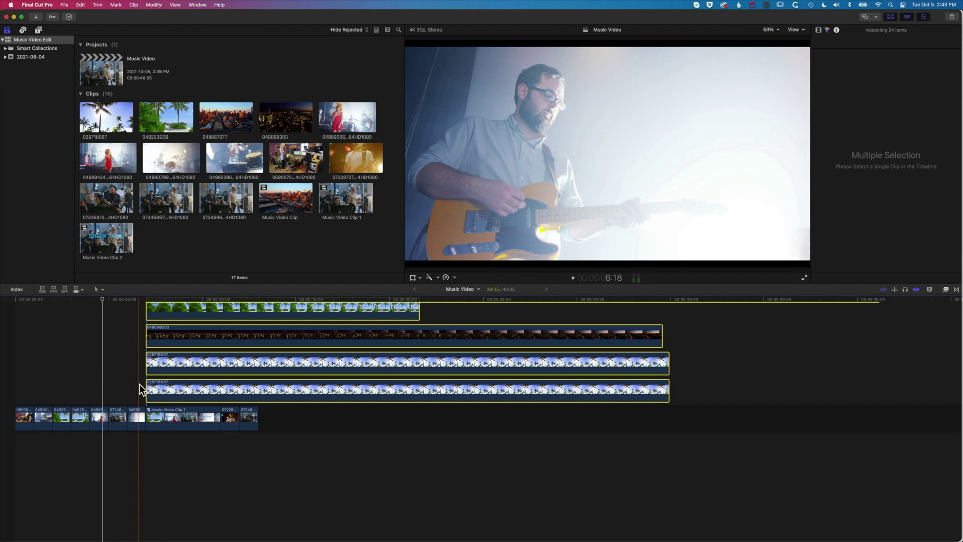
left_click(139, 384)
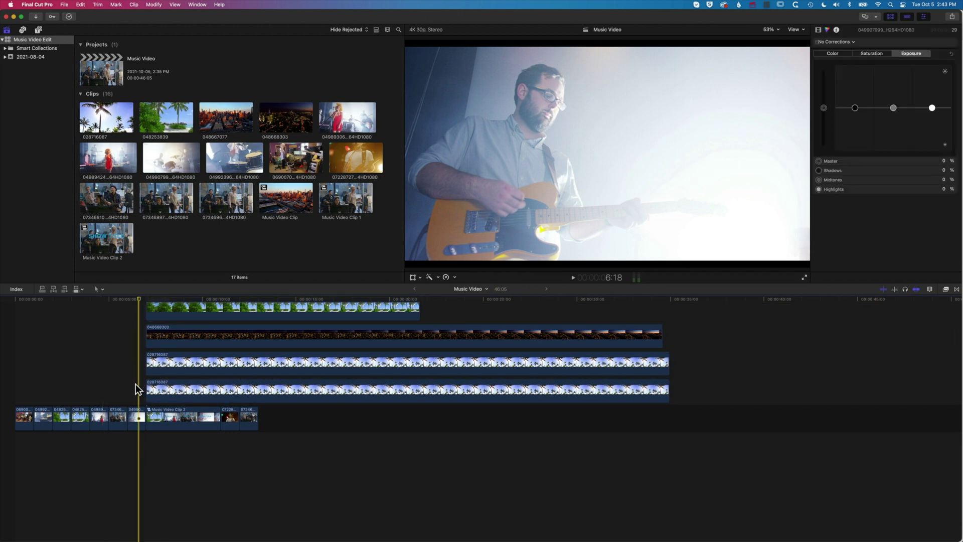
- Shrink the timeline clip rows with repeated Shift-Command-minus so more stacked rows fit
key("super+z")
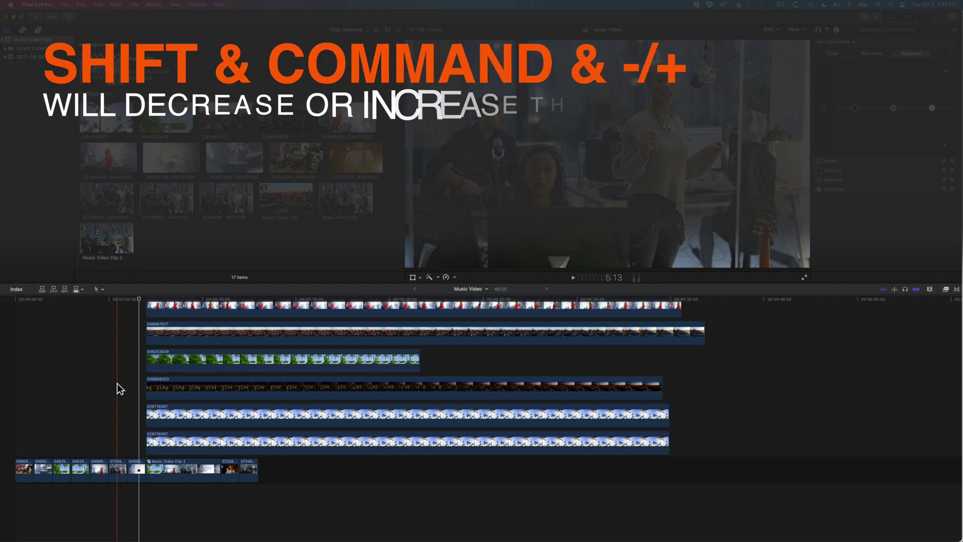
key("shift+super+minus")
key("shift+super+minus")
key("shift+super+minus")
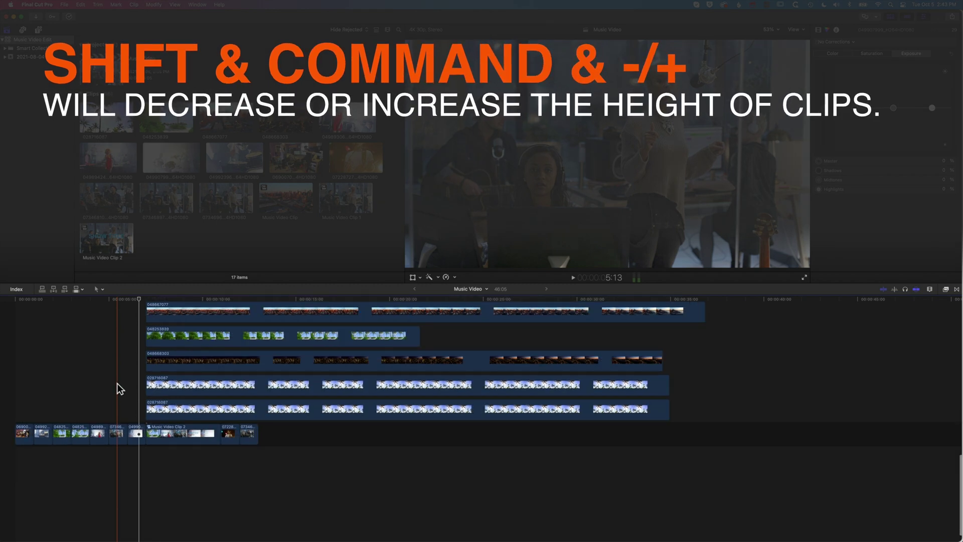
key("super+z")
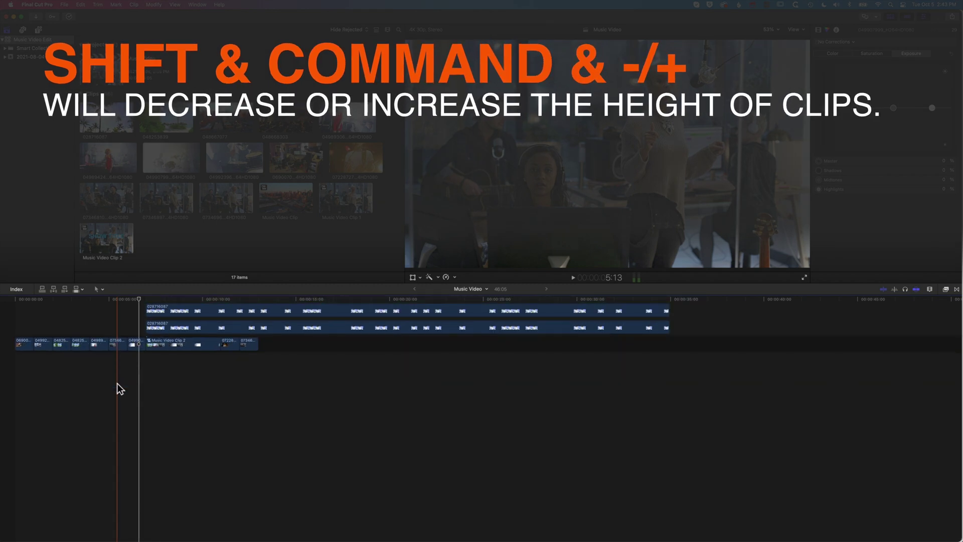
key("shift+super+z")
key("shift+super+z")
key("shift+super+z")
key("shift+super+z")
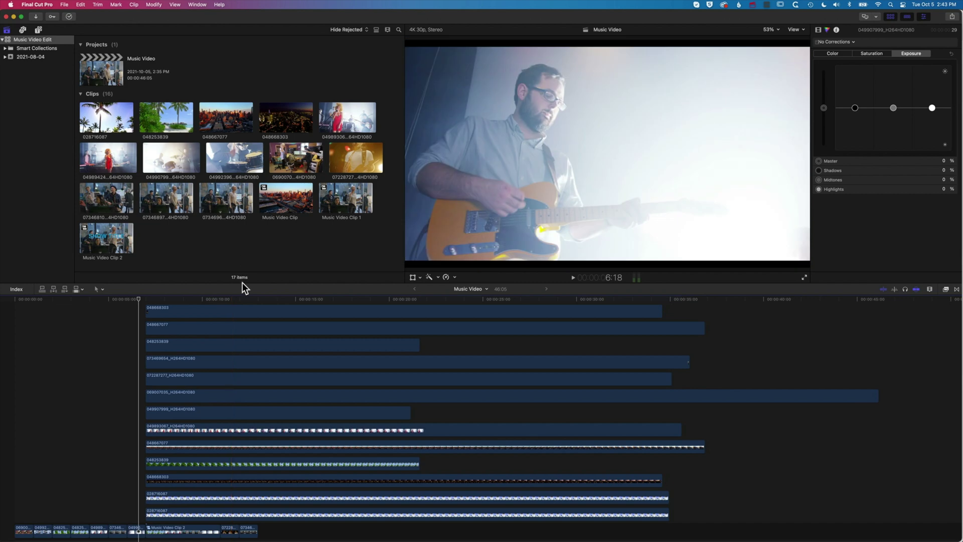
- Make the timeline area taller and set Clip Appearance to name-only bars
left_click_drag(252, 284, 245, 232)
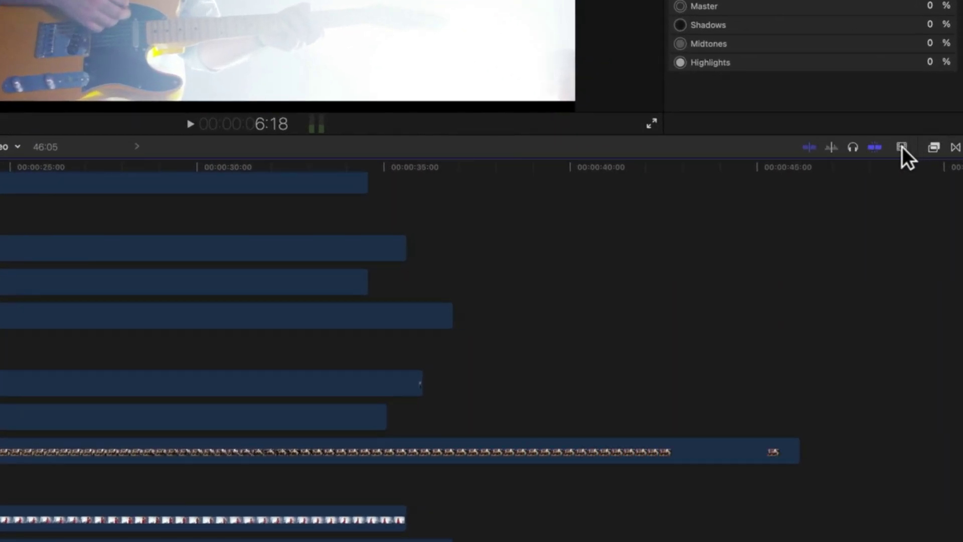
left_click(901, 147)
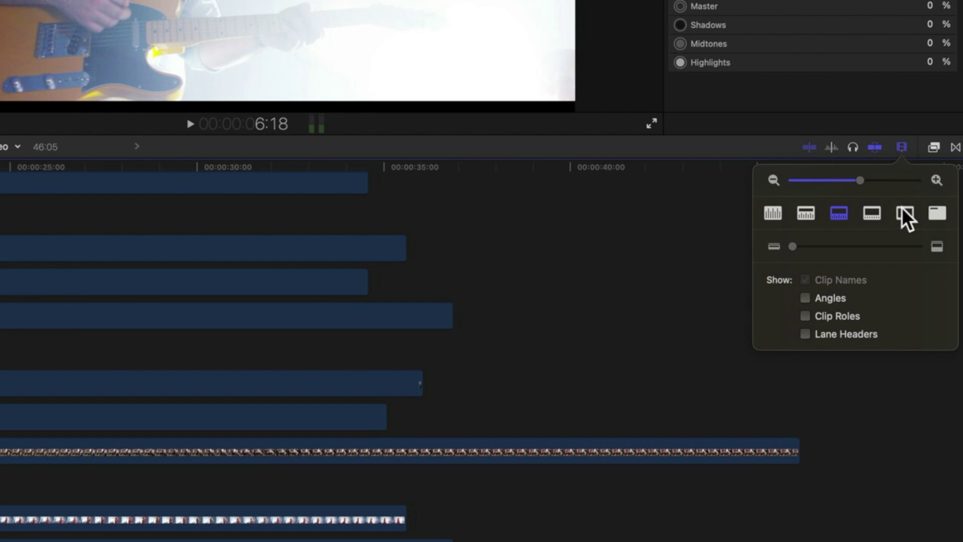
left_click(937, 214)
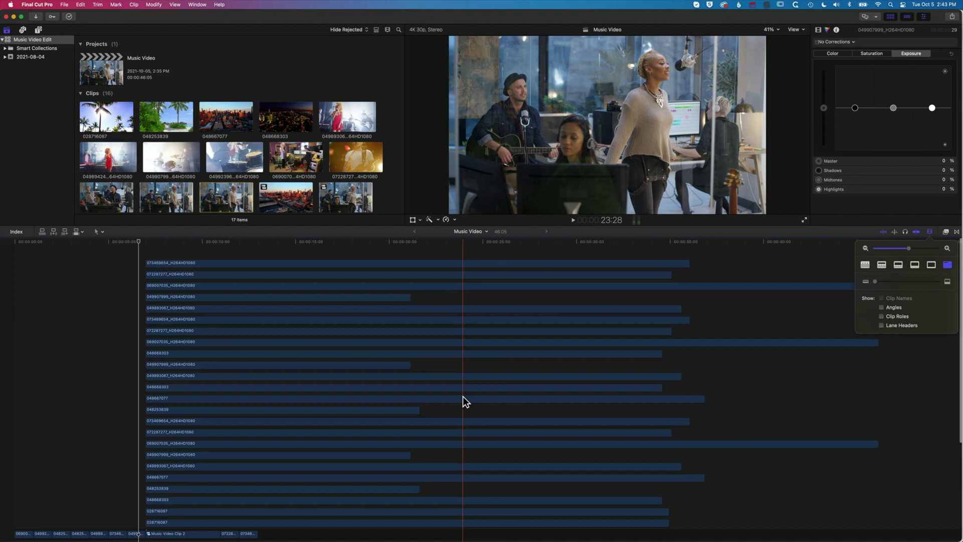
- Select every clip from the top connected clip down with Command-A, then deselect the primary storyline clip
scroll(463, 397, "down", 1)
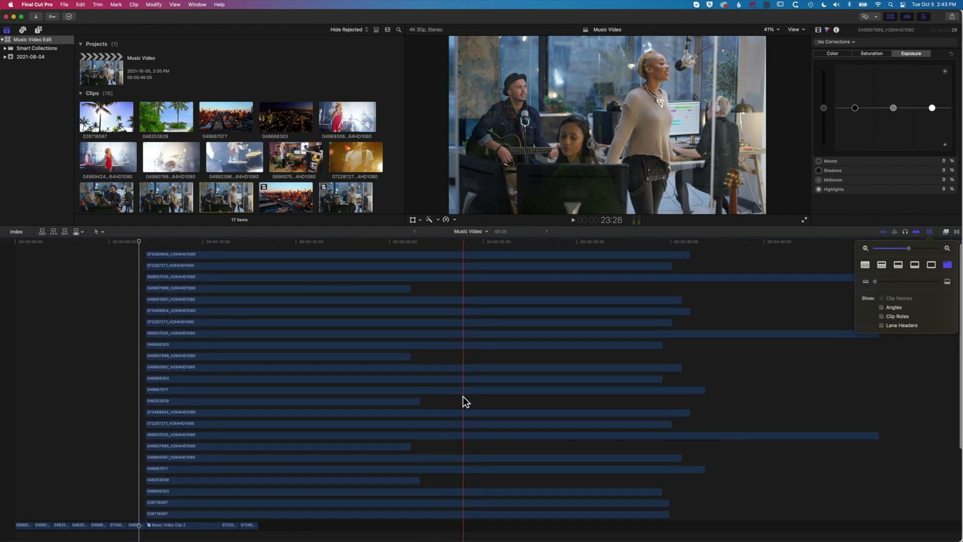
left_click(167, 254)
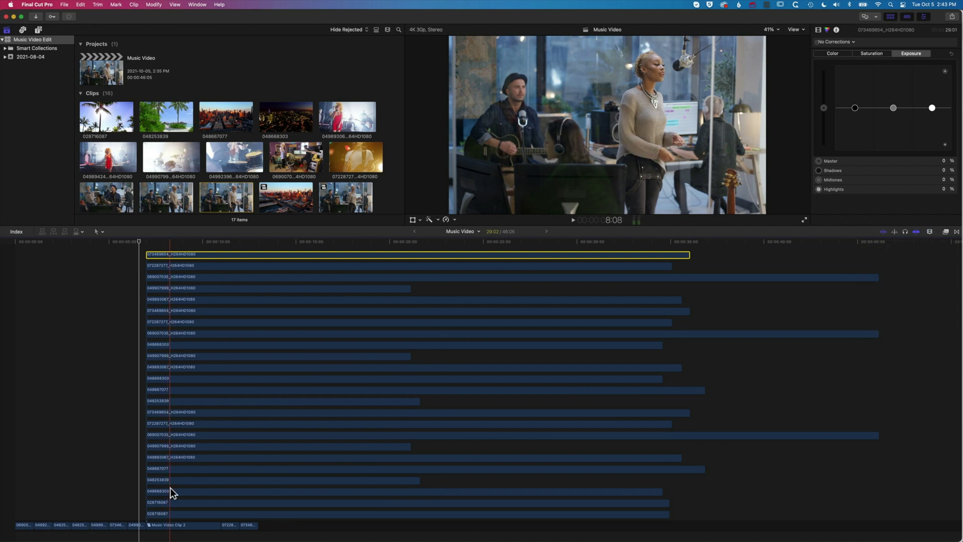
key("super+a")
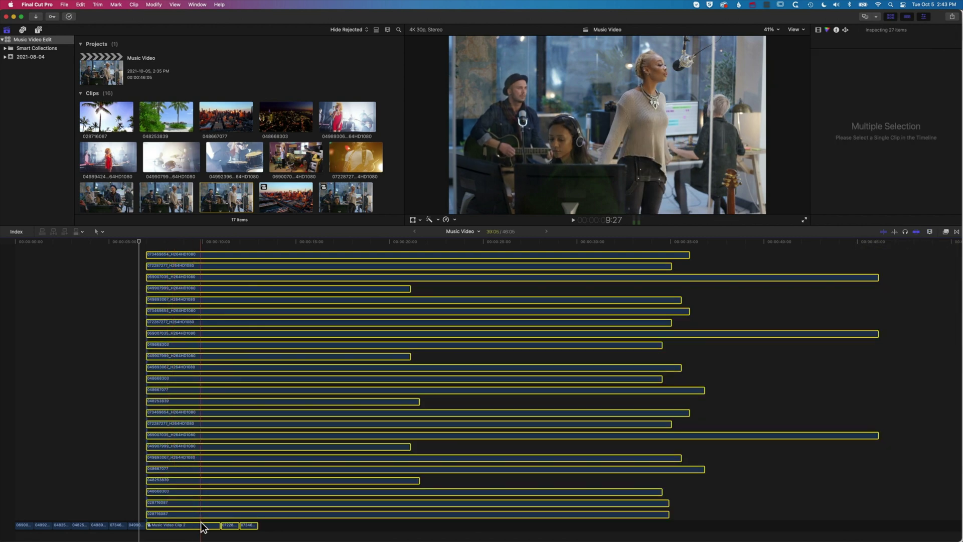
left_click(250, 526, "super")
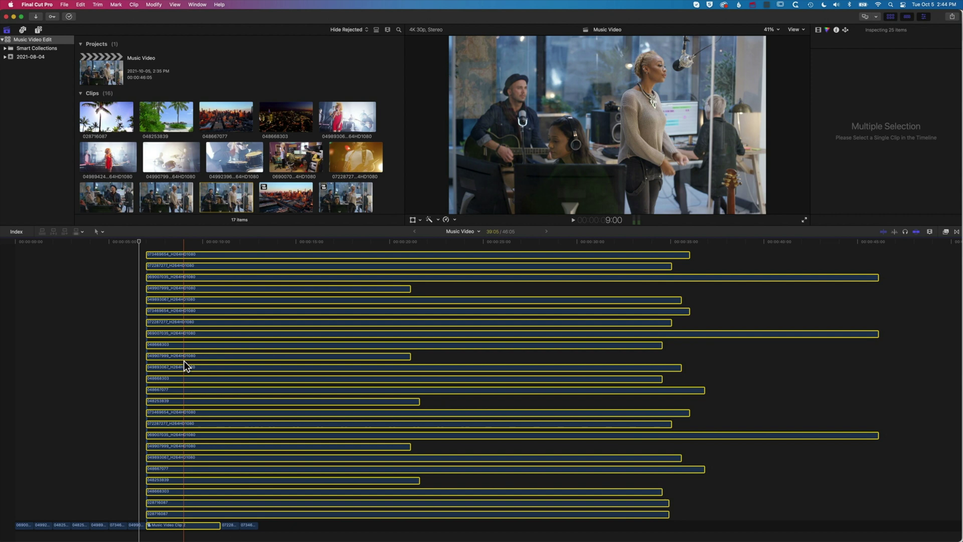
- Test-trim the clip ends at a playhead near 10 seconds, then undo to restore full lengths
left_click_drag(143, 241, 209, 242)
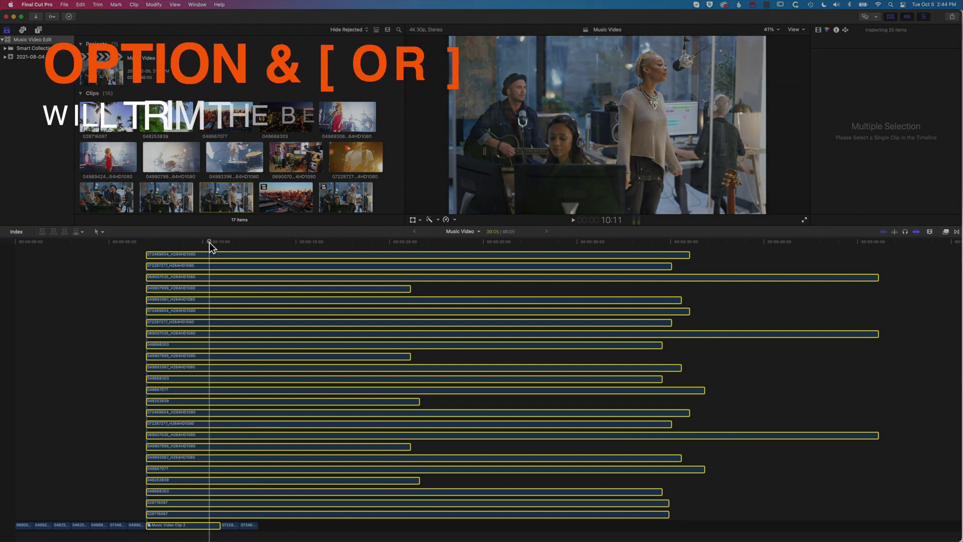
key("alt+bracketright")
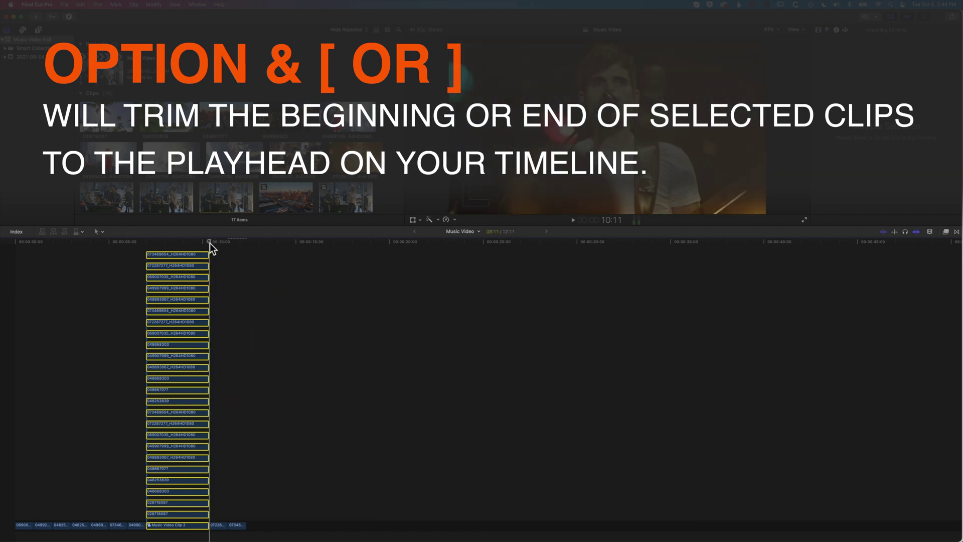
key("super+z")
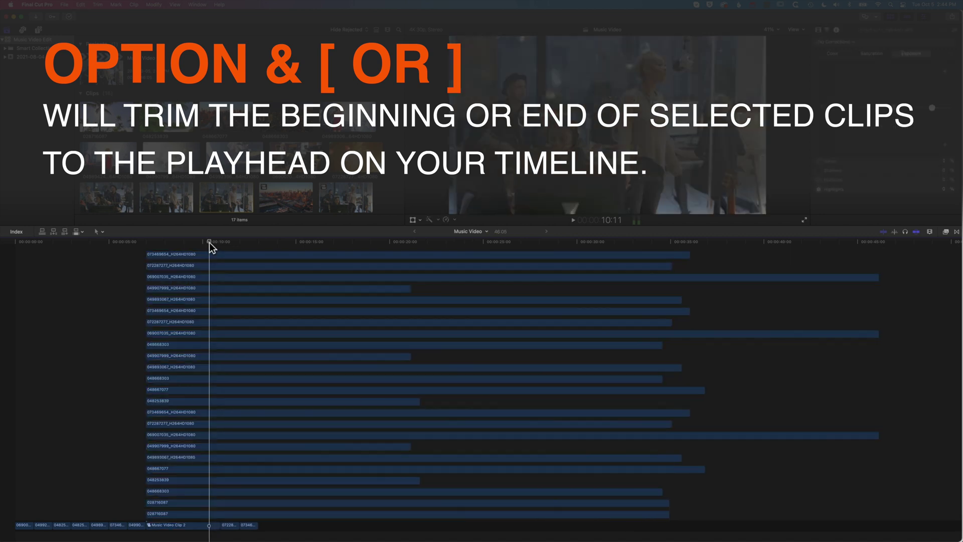
- Select all connected clips except the two storyline clips and place the playhead just past their start
left_click(177, 254)
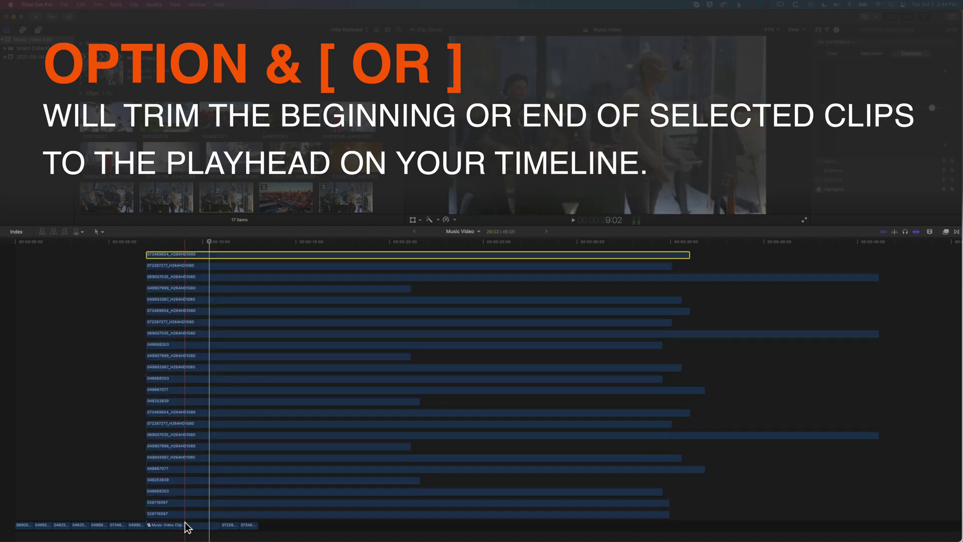
key("super+a")
left_click(230, 525, "super")
left_click(248, 525, "super")
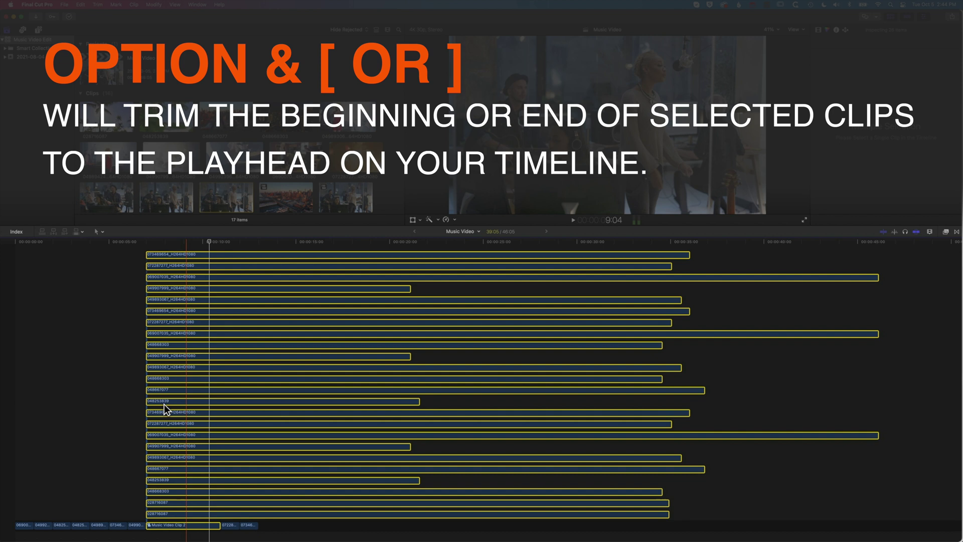
left_click_drag(209, 241, 163, 242)
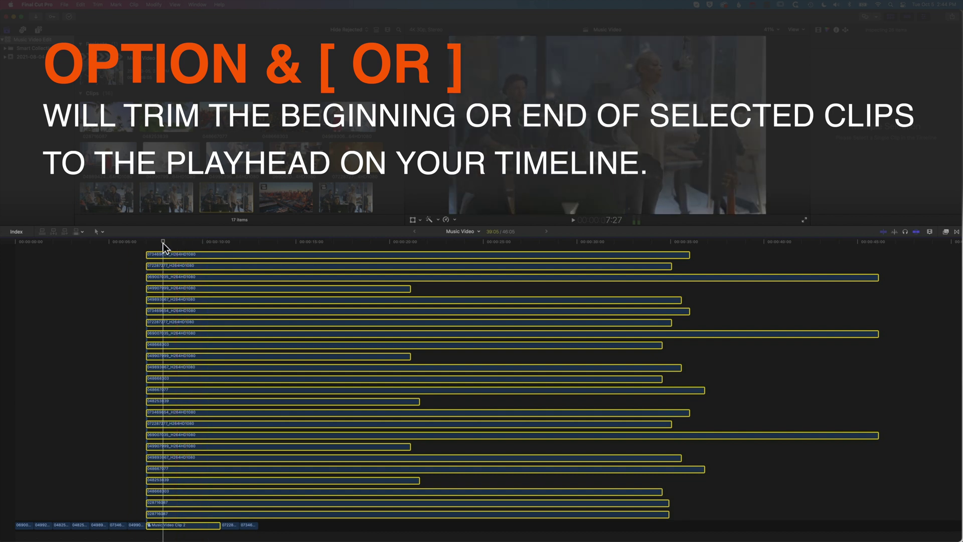
- Trim all selected clips' starts to a common playhead point, redone one frame earlier after an undo
key("alt+bracketleft")
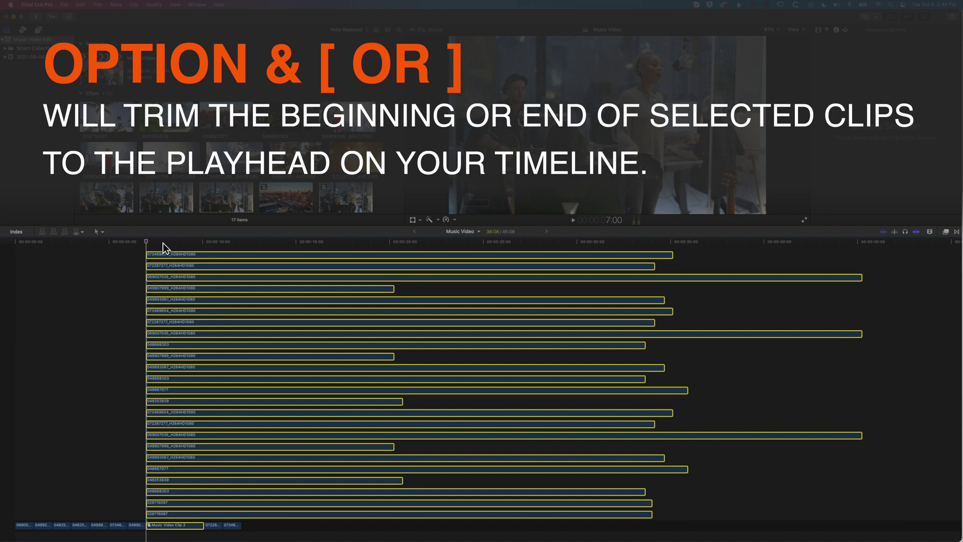
key("super+z")
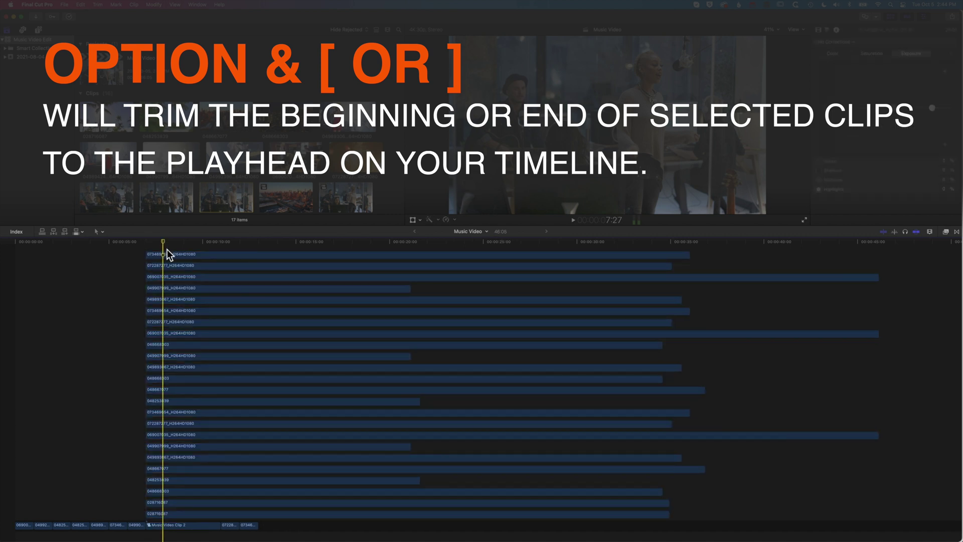
key("super+a")
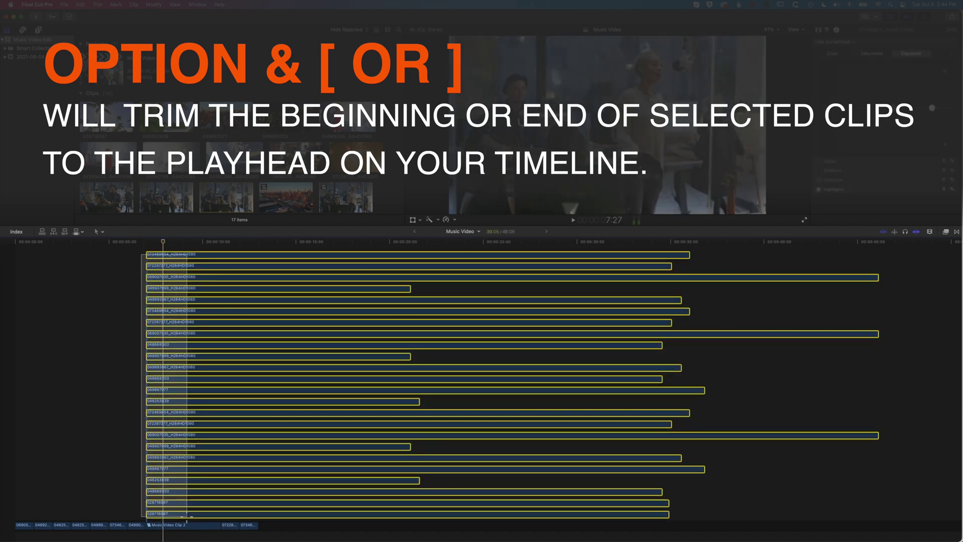
left_click_drag(164, 246, 163, 253)
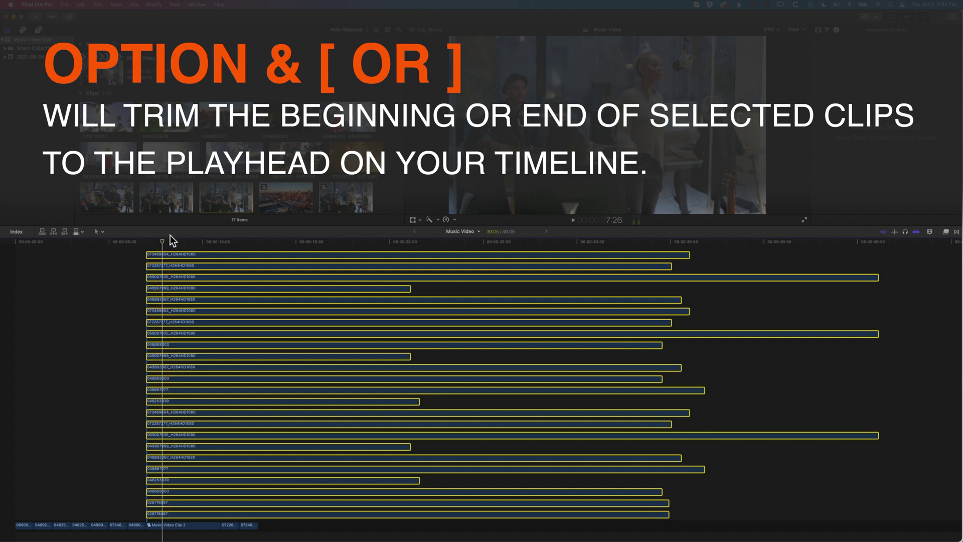
key("alt+bracketleft")
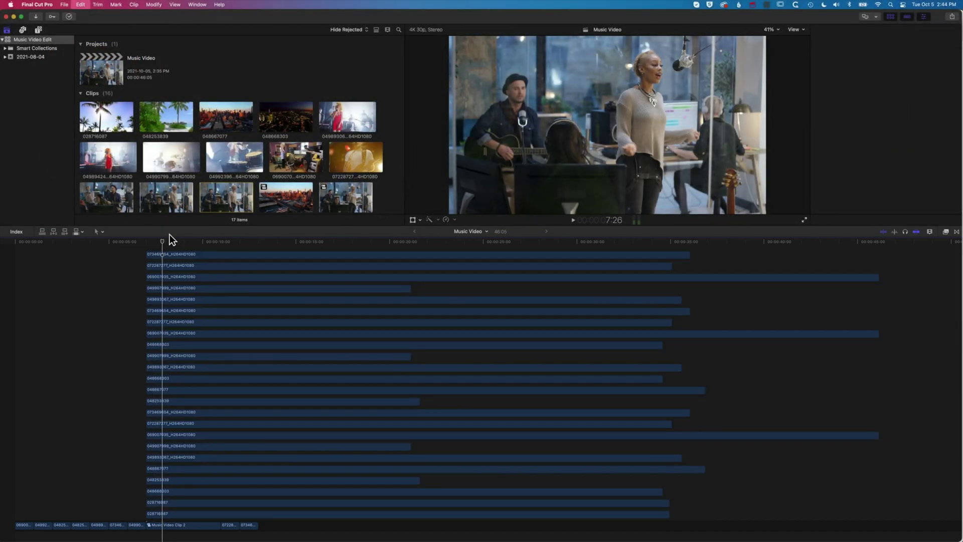
- Slide clips 028716087, 048253839, 049893067, 069007035 and others earlier, then marquee-select the whole stack
left_click(193, 502)
left_click_drag(193, 501, 126, 500)
left_click_drag(175, 482, 135, 477)
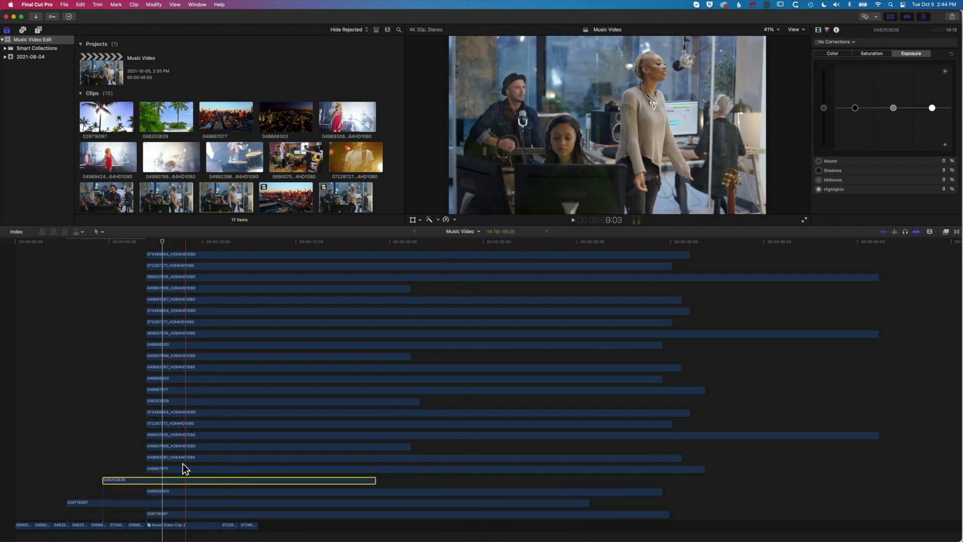
left_click_drag(225, 457, 140, 436)
left_click_drag(115, 354, 166, 379)
left_click_drag(123, 259, 82, 289)
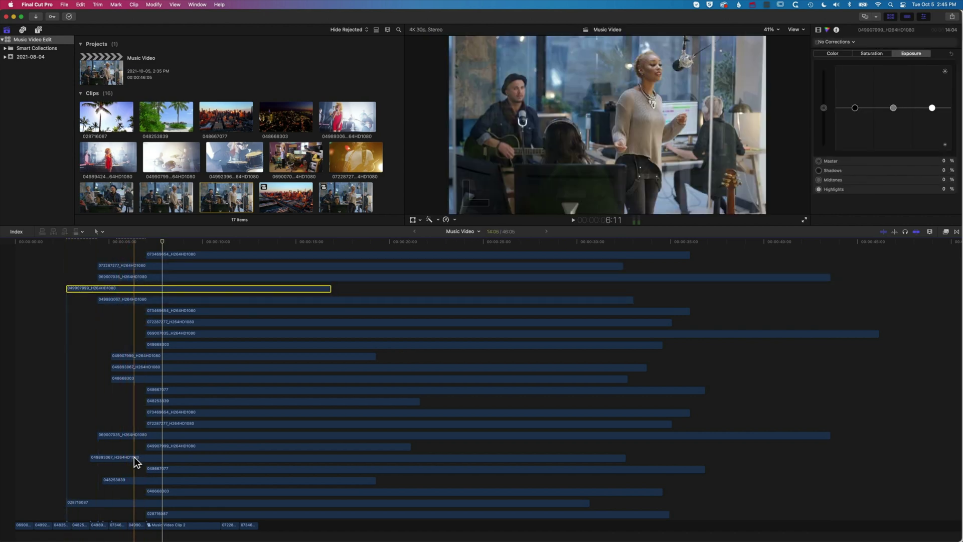
left_click_drag(139, 249, 201, 514)
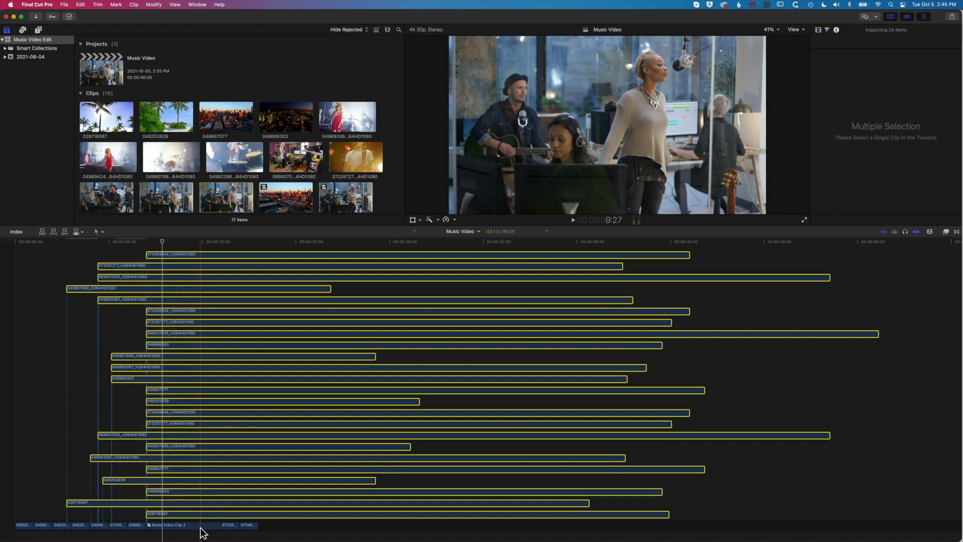
- Add the remaining clip to the selection and trim all 25 clips' starts to the playhead
left_click(191, 526, "super")
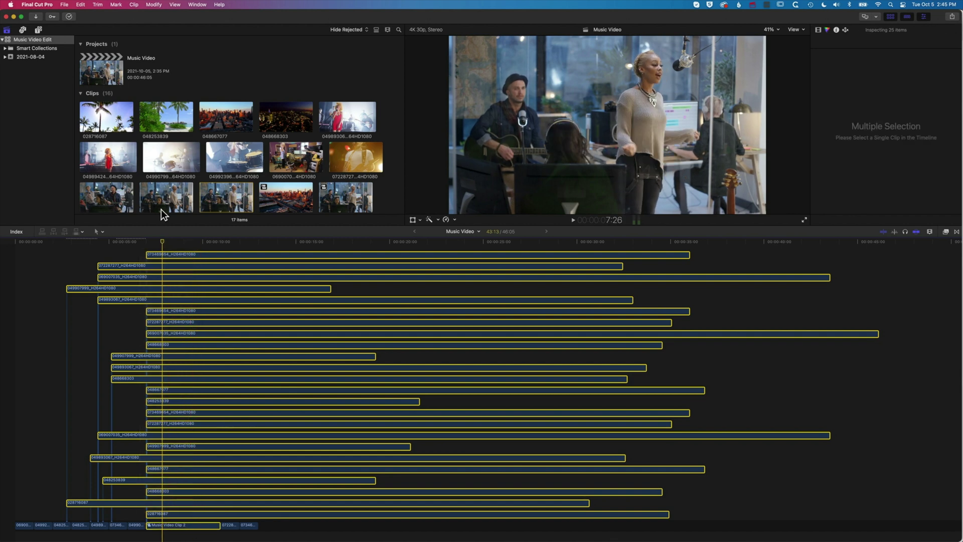
mouse_move(161, 242)
left_mouse_down()
mouse_move(172, 242)
mouse_move(155, 241)
left_mouse_up()
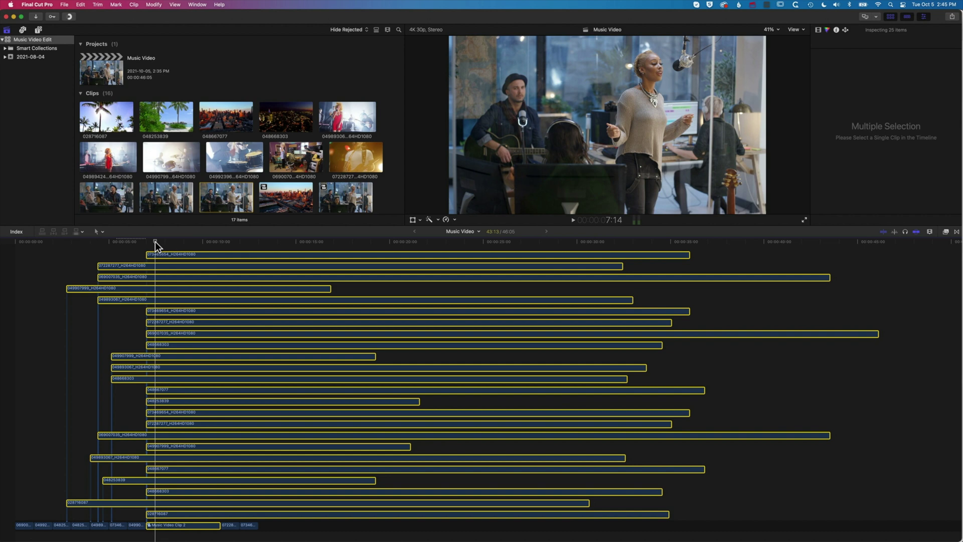
key("alt+bracketleft")
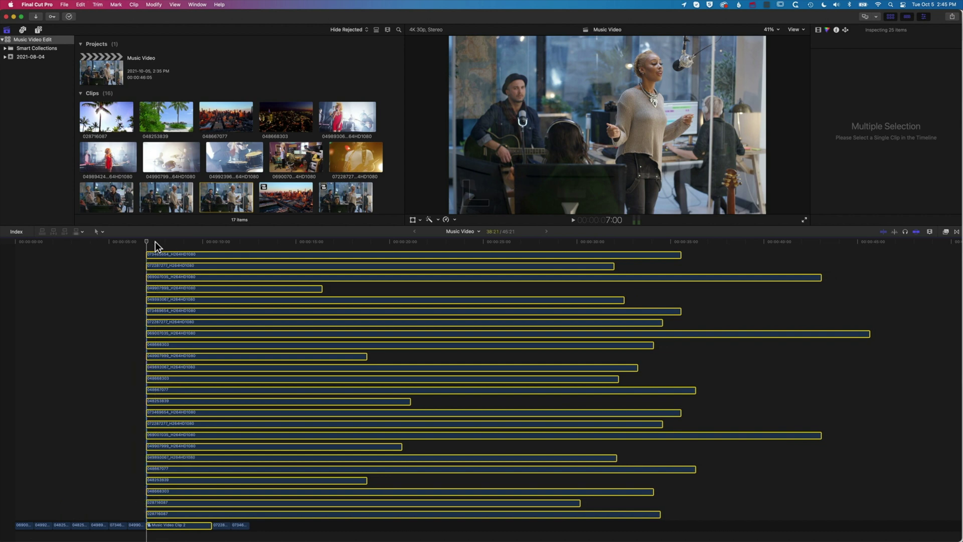
- Trim all clips' ends to a playhead around the 10-second mark, then move the playhead back within them
left_click_drag(155, 242, 203, 246)
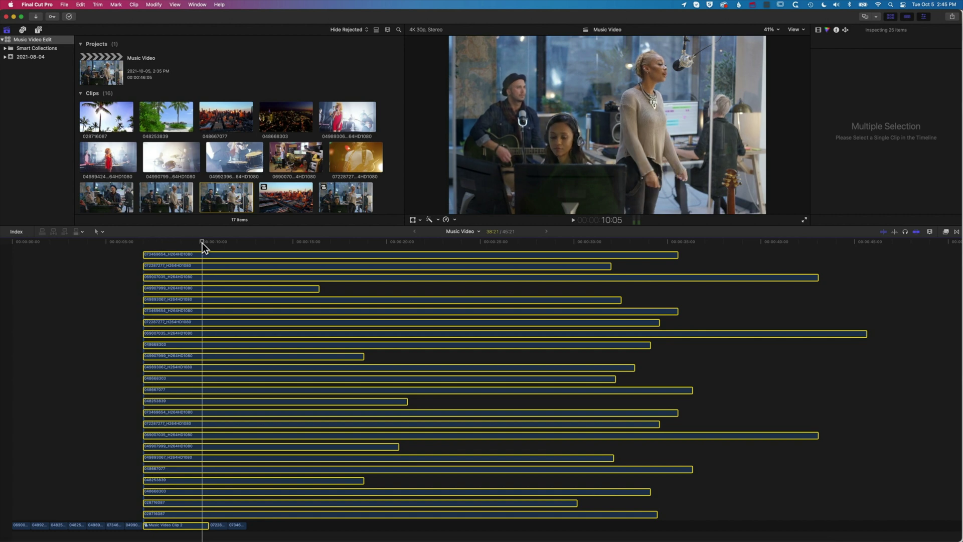
scroll(204, 246, "left", 1)
key("alt+bracketright")
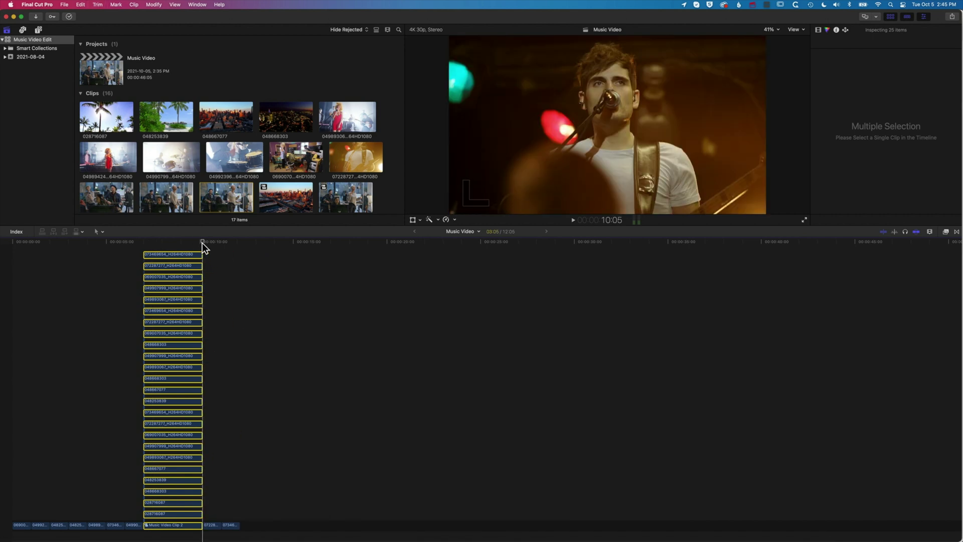
scroll(203, 242, "up", 1)
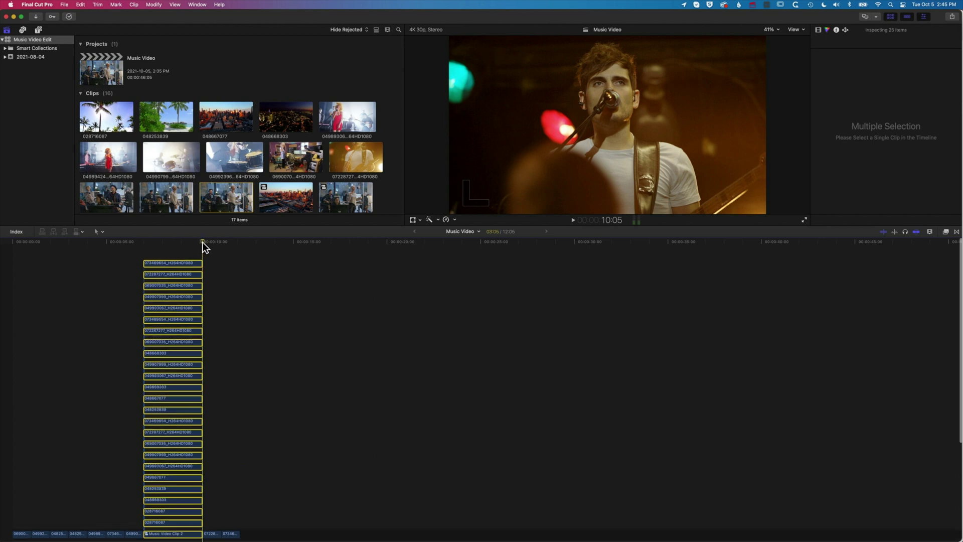
left_click_drag(200, 240, 170, 242)
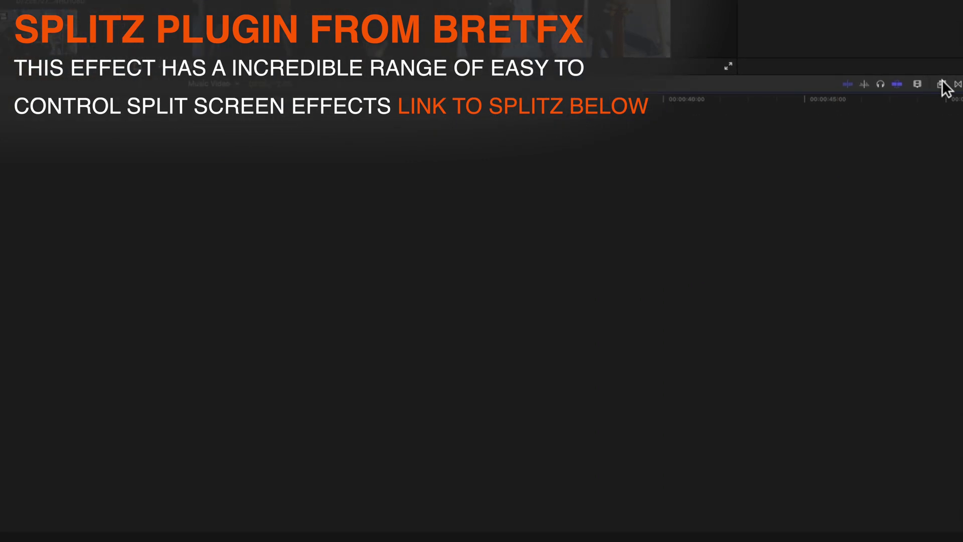
- Show the BretFX Splitz split-screen category in the Effects browser
left_click(941, 84)
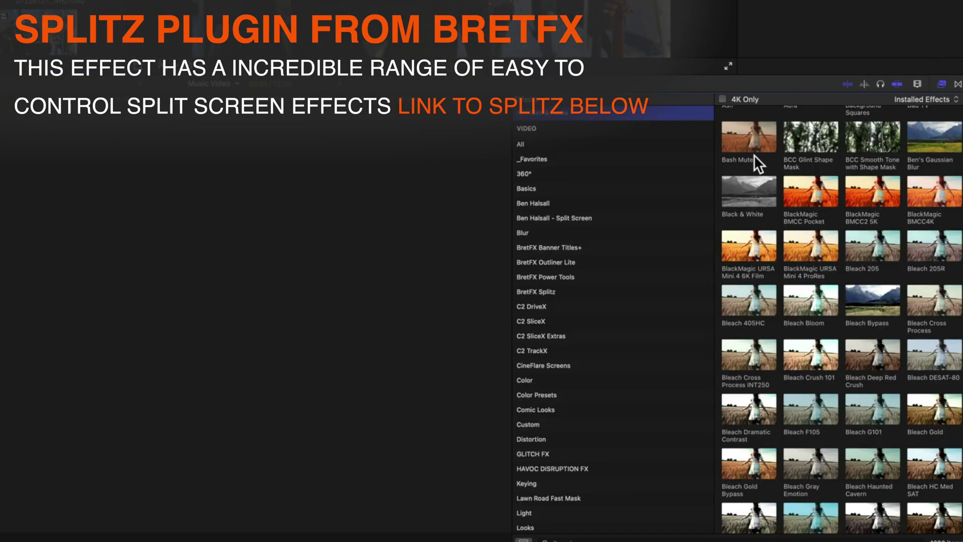
scroll(618, 239, "down", 5)
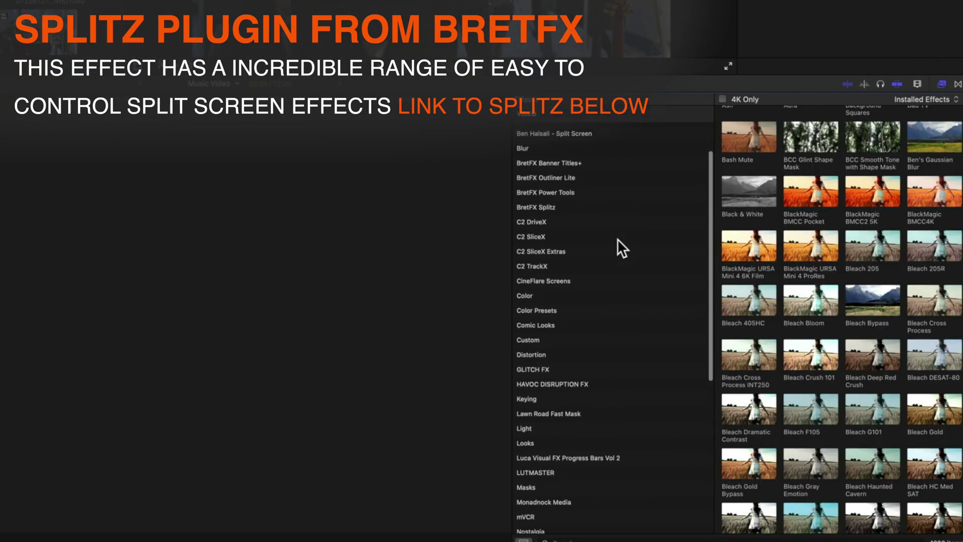
left_click(552, 206)
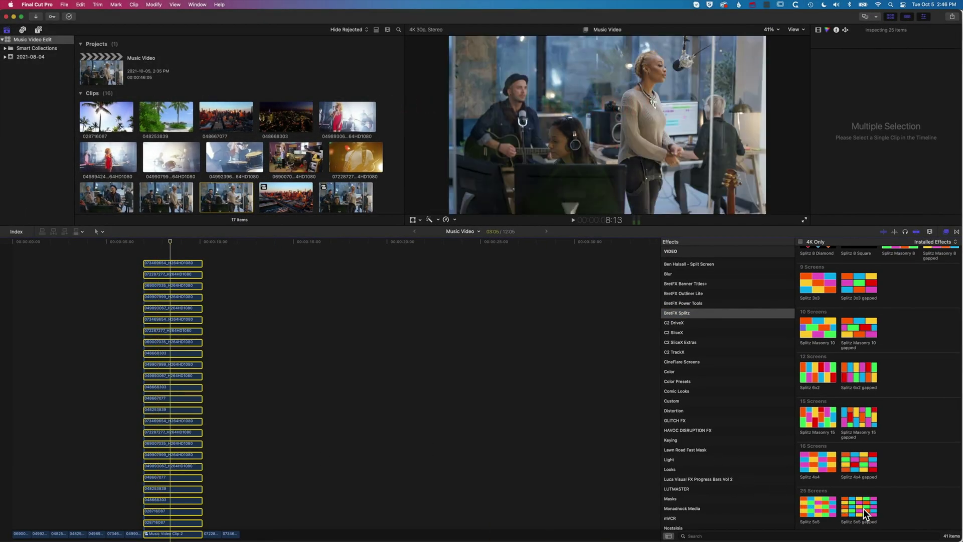
- Apply Splitz 5x5 gapped to the stacked clips, then select only the top clip
left_click(856, 507)
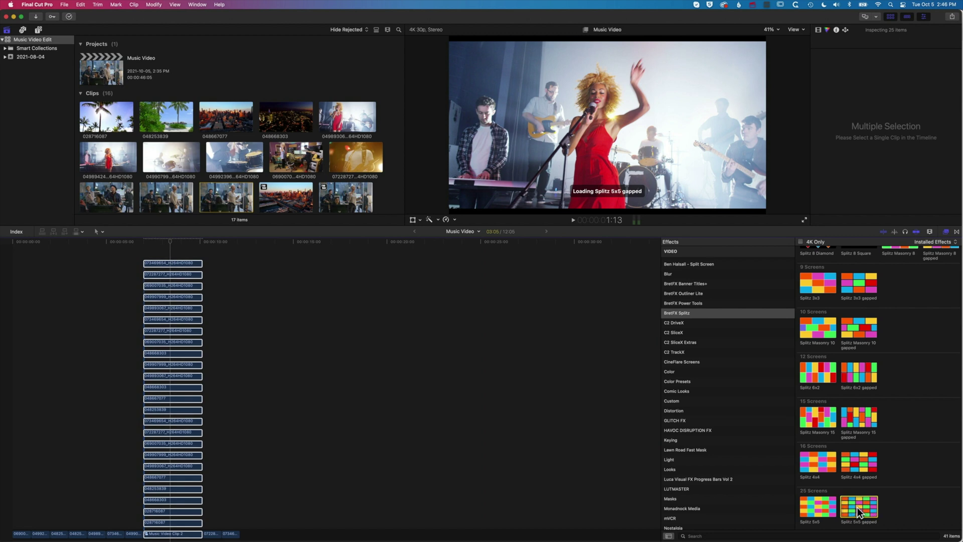
left_click(167, 242)
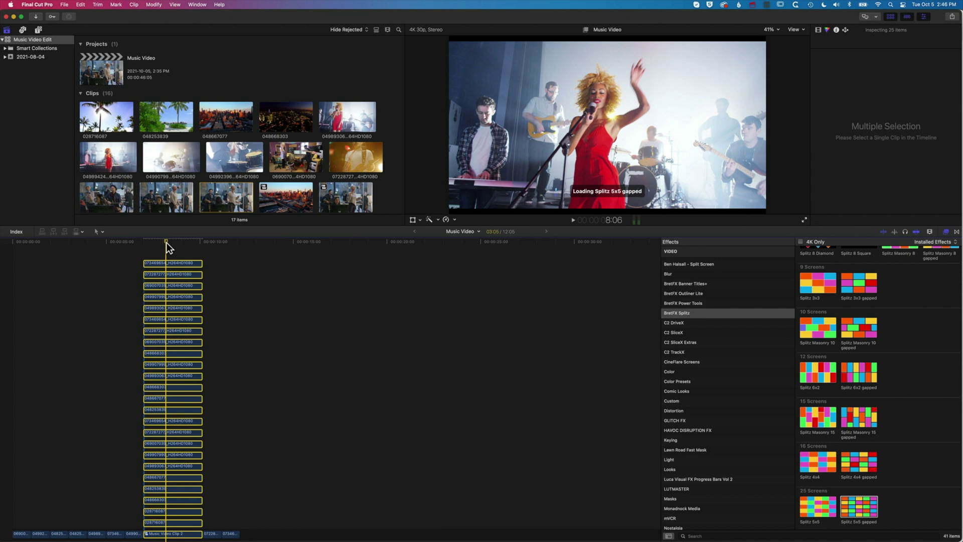
left_click(168, 260)
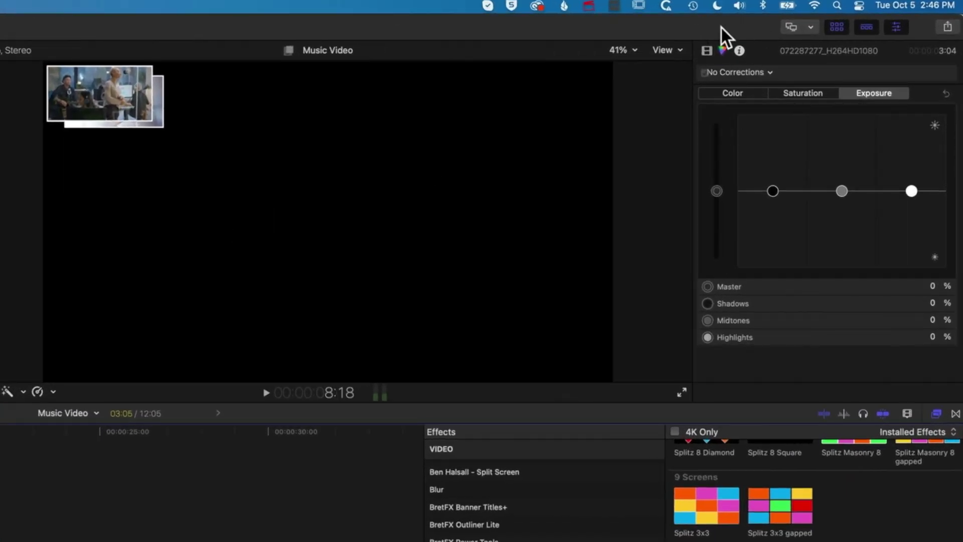
- Give the selected clip Splitz position preset 2.6, then shift the next clip to the third grid tile
left_click(704, 51)
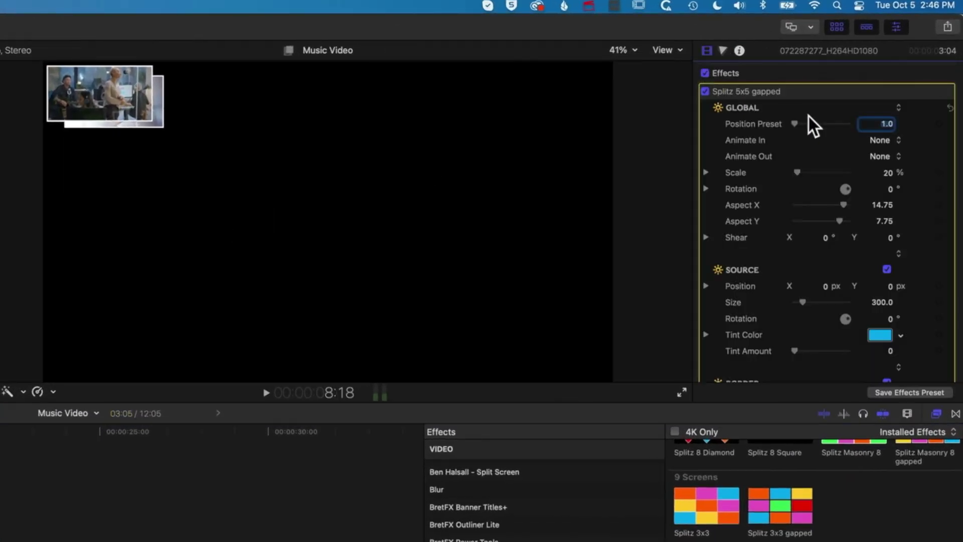
mouse_move(798, 123)
left_mouse_down()
mouse_move(818, 124)
mouse_move(805, 125)
left_mouse_up()
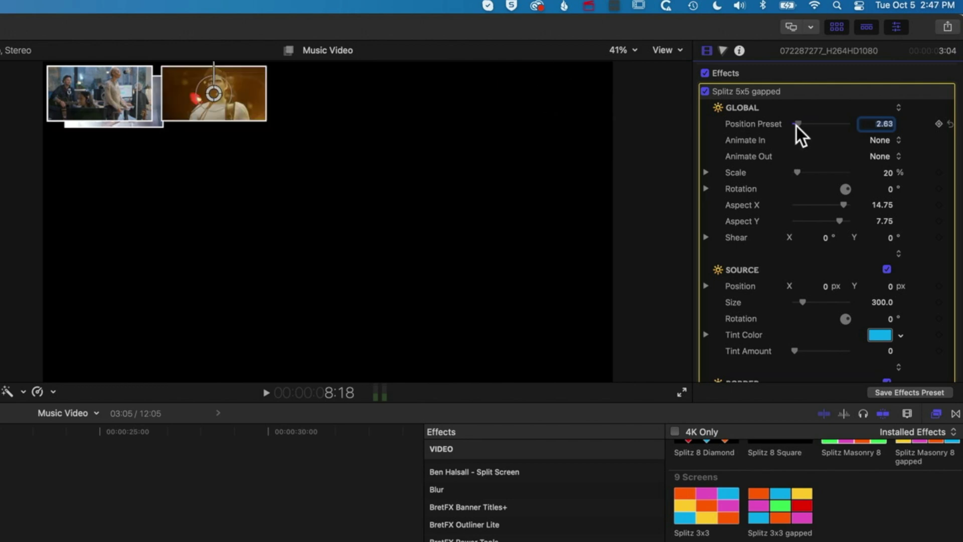
type("2.6")
key("Return")
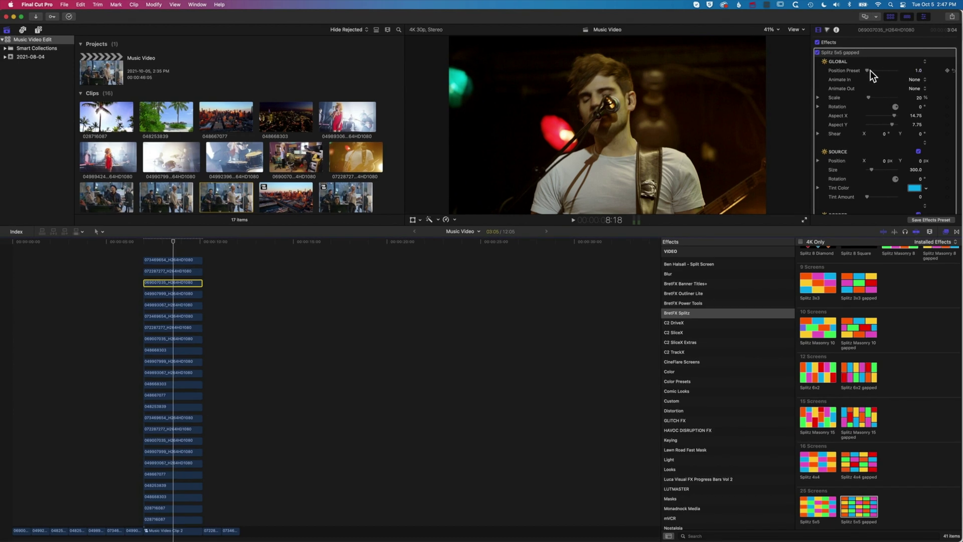
left_click(871, 70)
left_click_drag(868, 70, 872, 70)
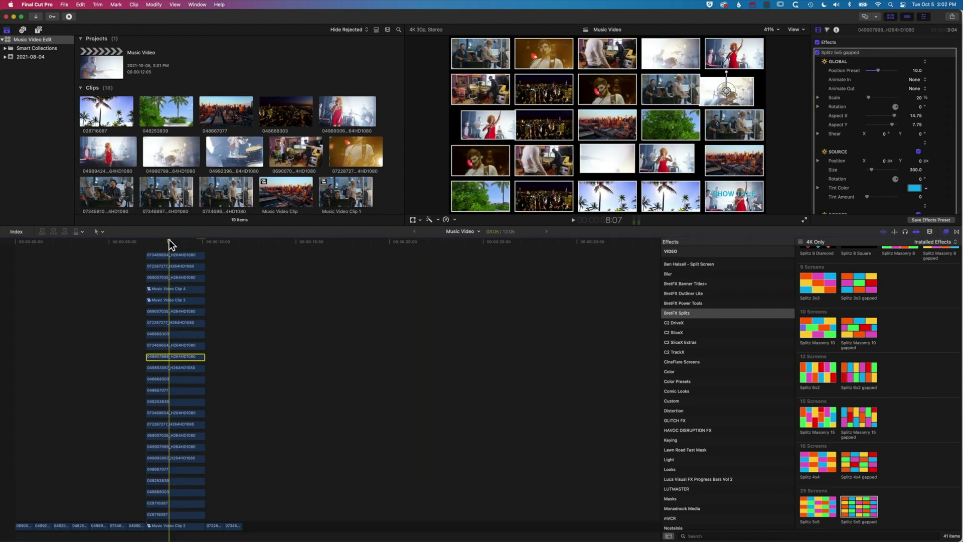
- Set the 049907999 clip's spatial conform type to Fill
left_click(168, 240)
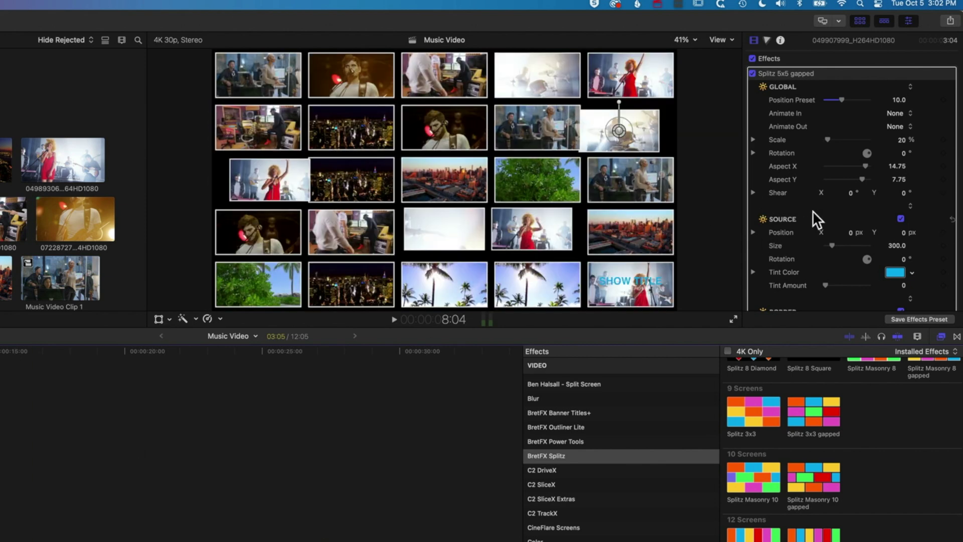
scroll(812, 211, "down", 15)
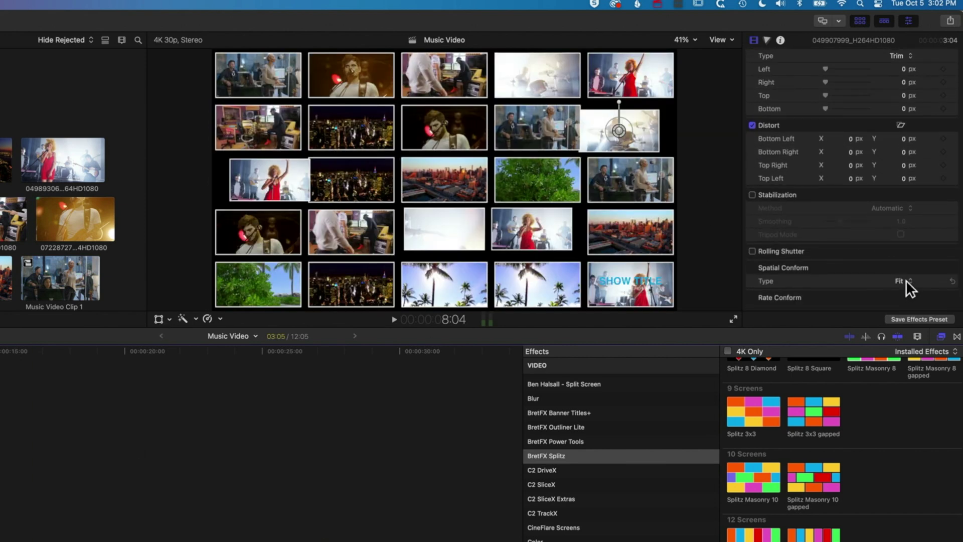
left_click(905, 280)
left_click(906, 294)
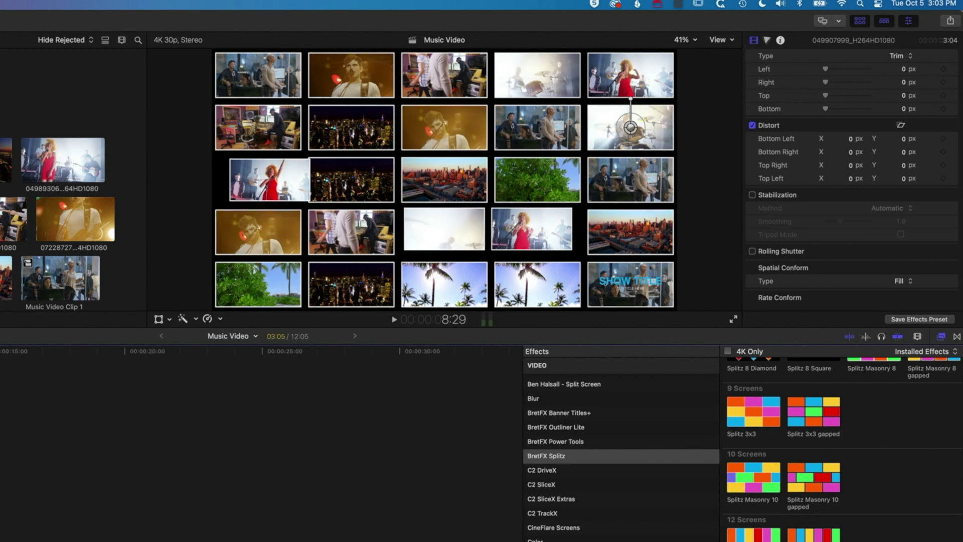
- Set the 049893067 clip's spatial conform type to Fill as well
scroll(818, 235, "down", 10)
left_click(903, 280)
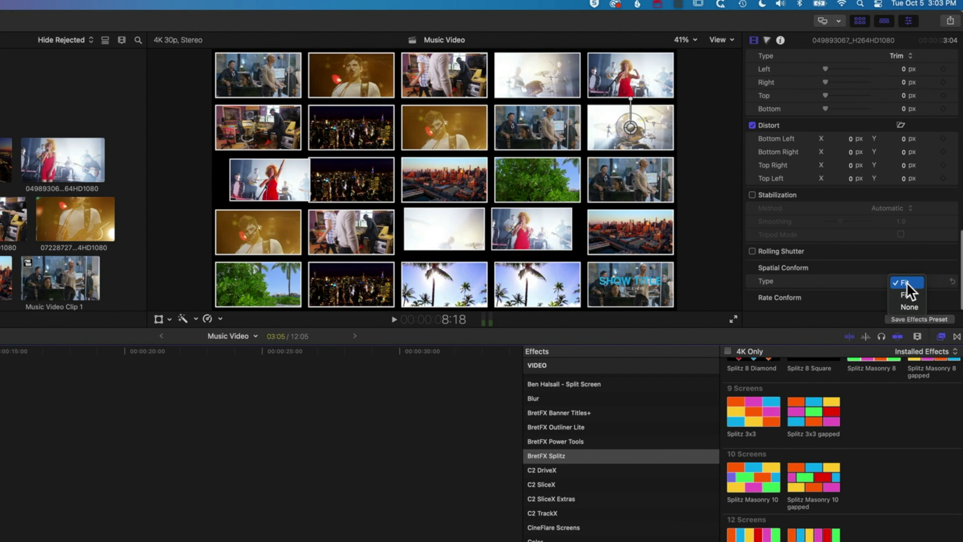
left_click(908, 295)
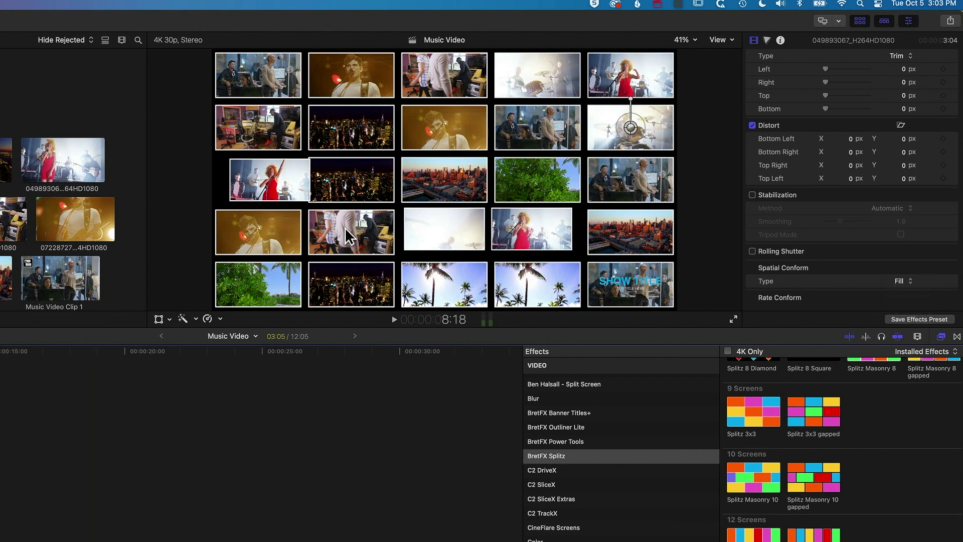
left_click(273, 193)
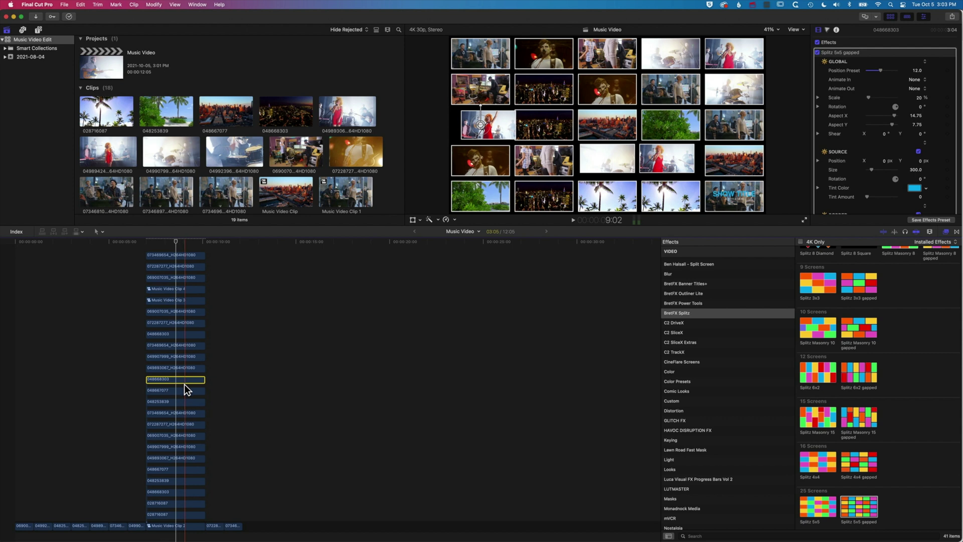
- Select the lower fifteen stacked clips and set their spatial conform to Fill, then review the grid
left_click(184, 391)
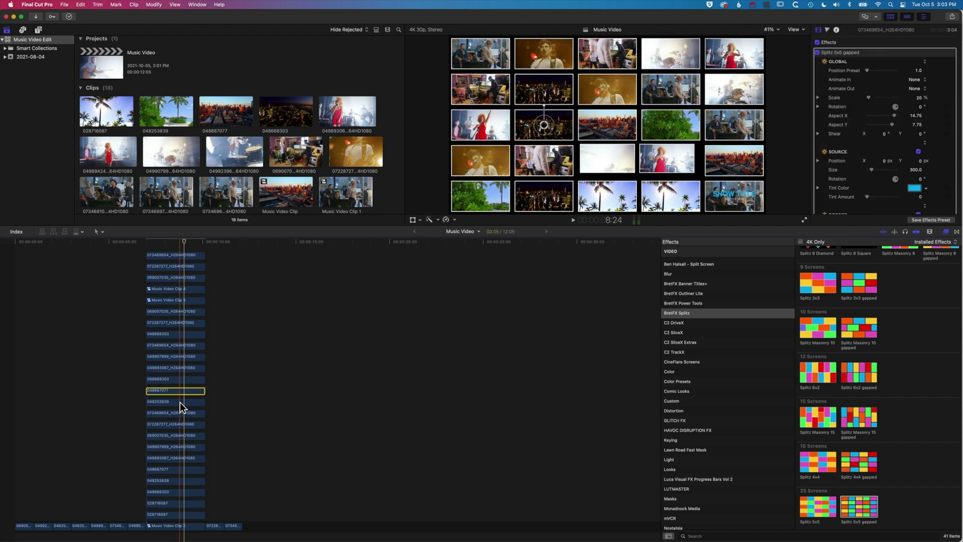
left_click_drag(222, 359, 124, 515)
scroll(883, 182, "down", 5)
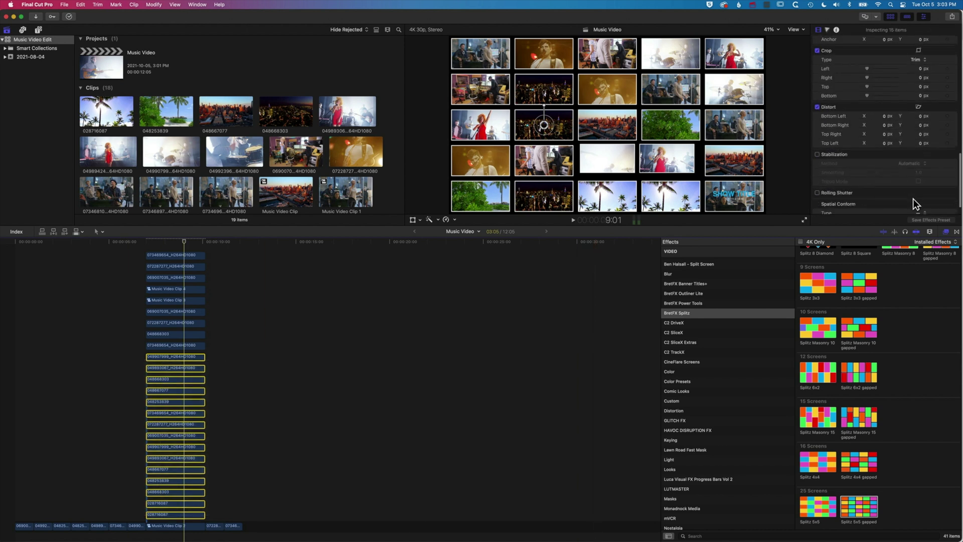
scroll(923, 203, "down", 2)
left_click(922, 194)
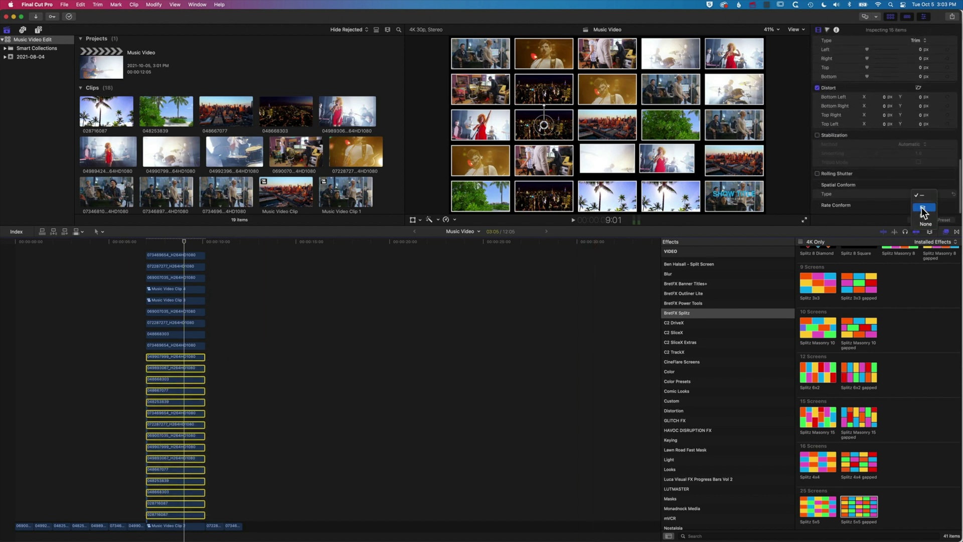
left_click(923, 215)
left_click(179, 244)
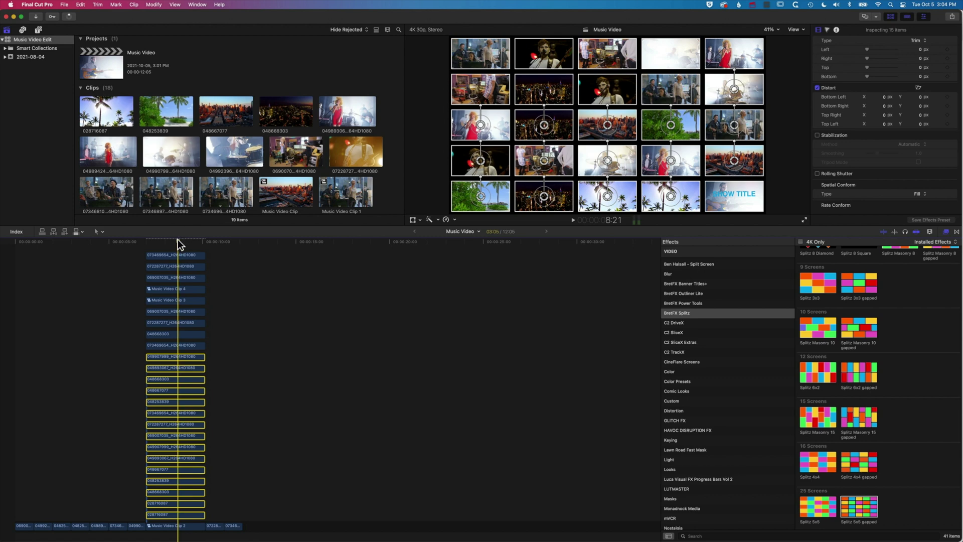
left_click(243, 322)
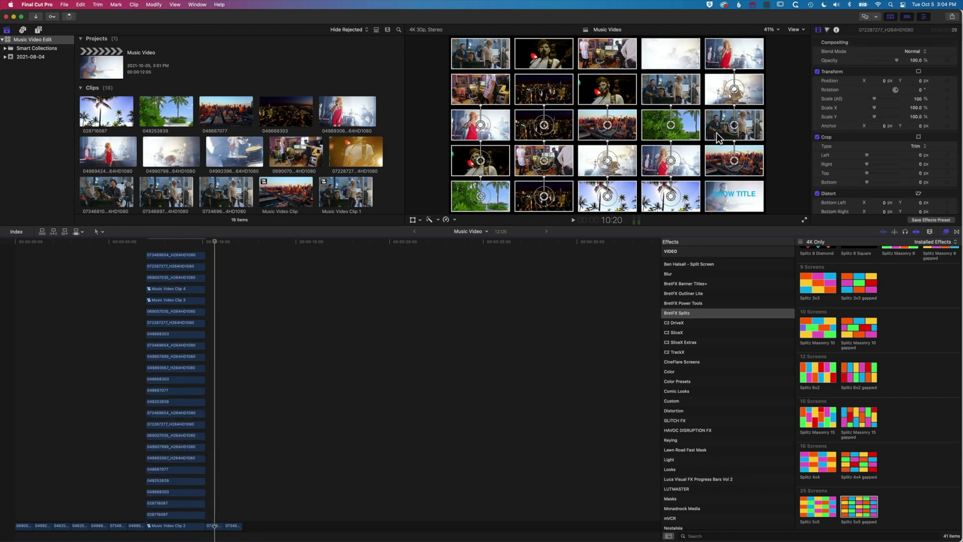
left_click(149, 244)
key("space")
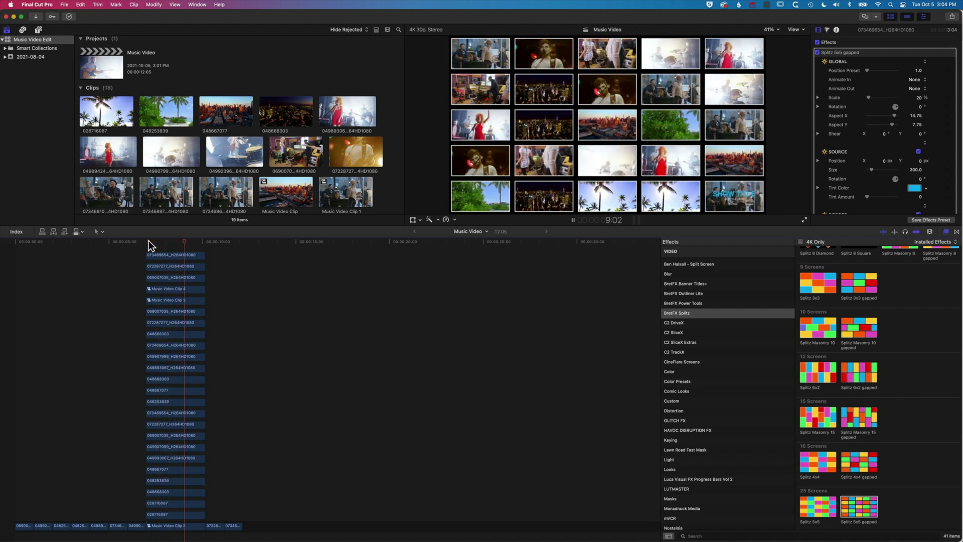
key("space")
key("j")
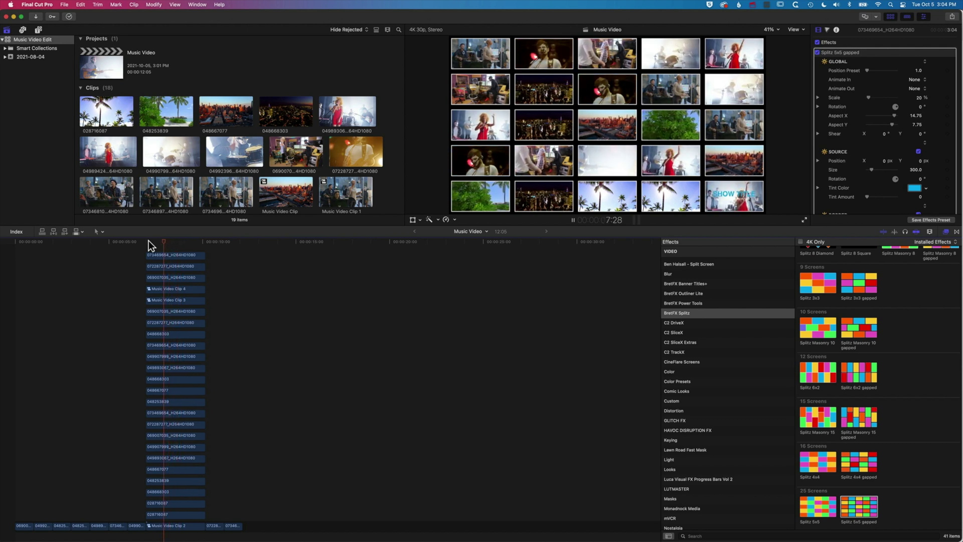
key("space")
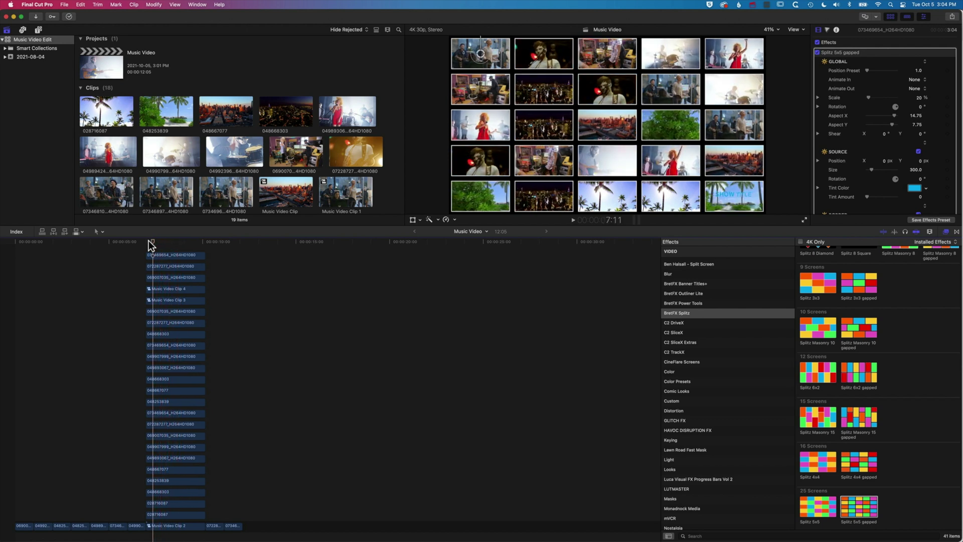
key("space")
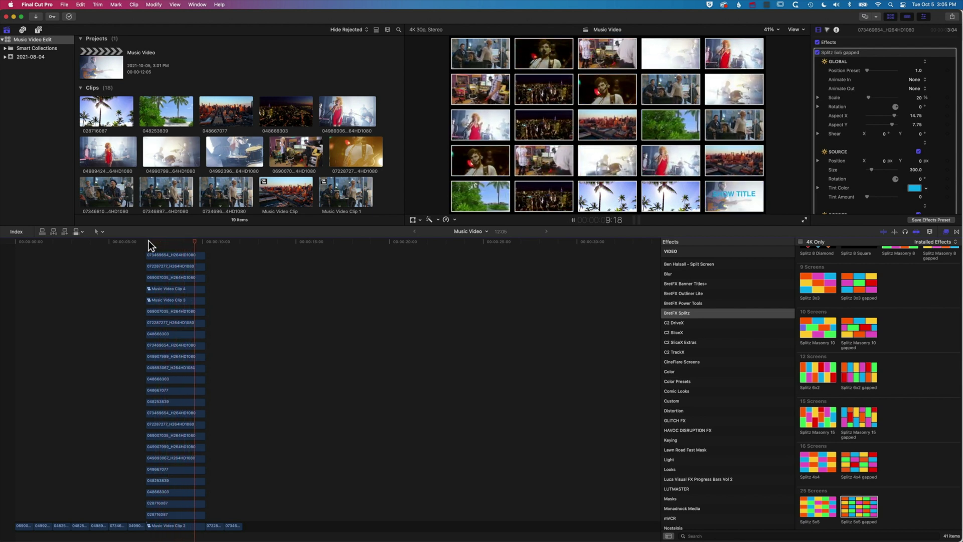
key("space")
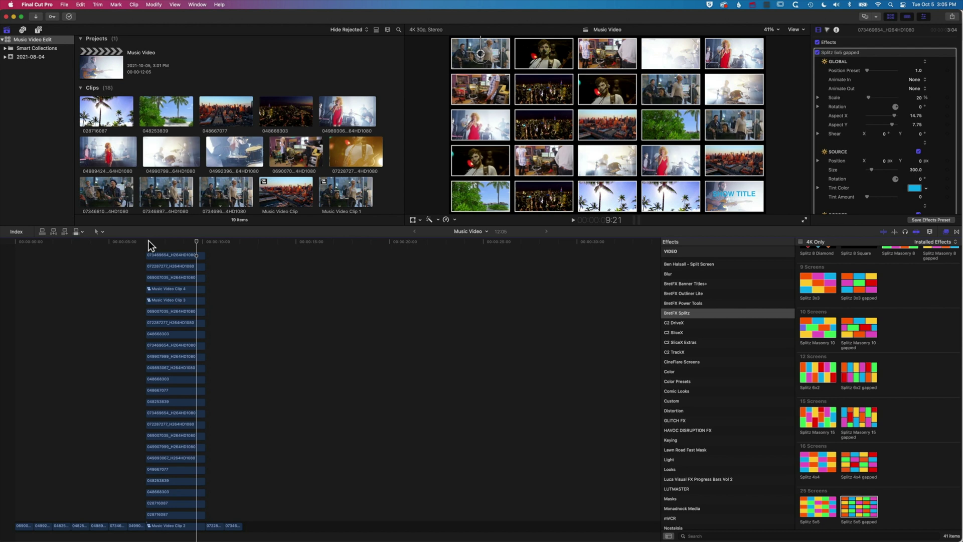